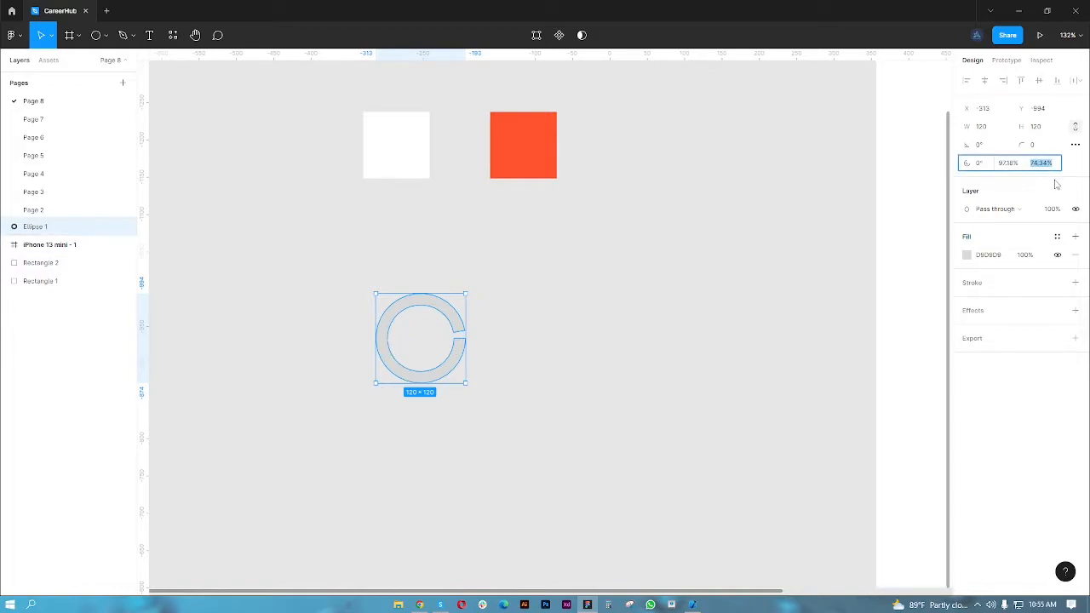
- Set the ring's inner ratio to 73.2% and extend its sweep to 100% so the circle is closed
text(8)
key(Return)
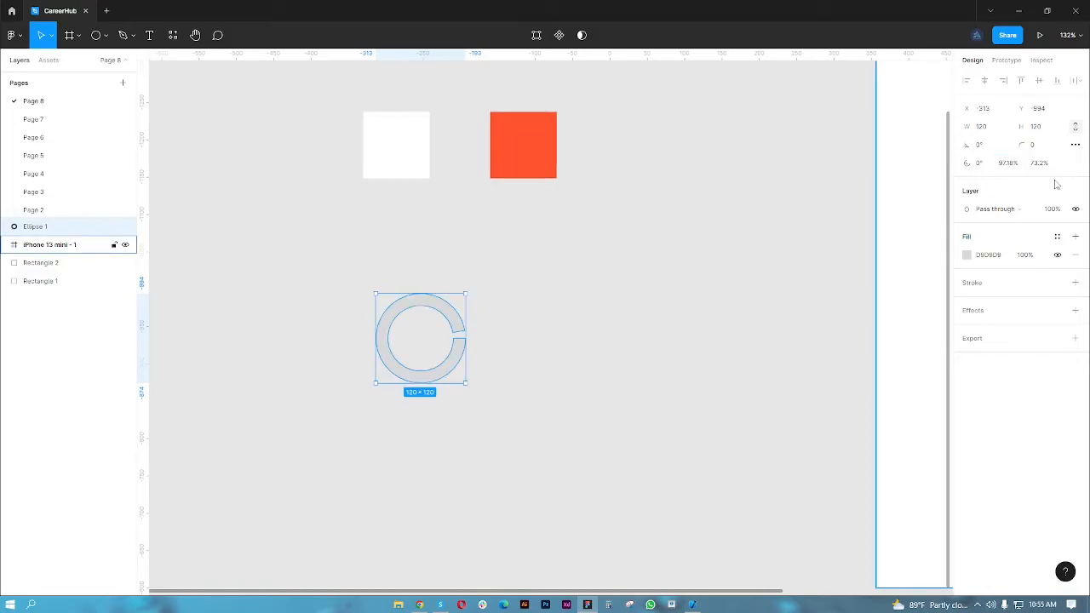
drag(459, 336, 546, 325)
- Duplicate the ring beside itself and fill the original ring with white FFFFFF
key(ctrl+d)
click(428, 318)
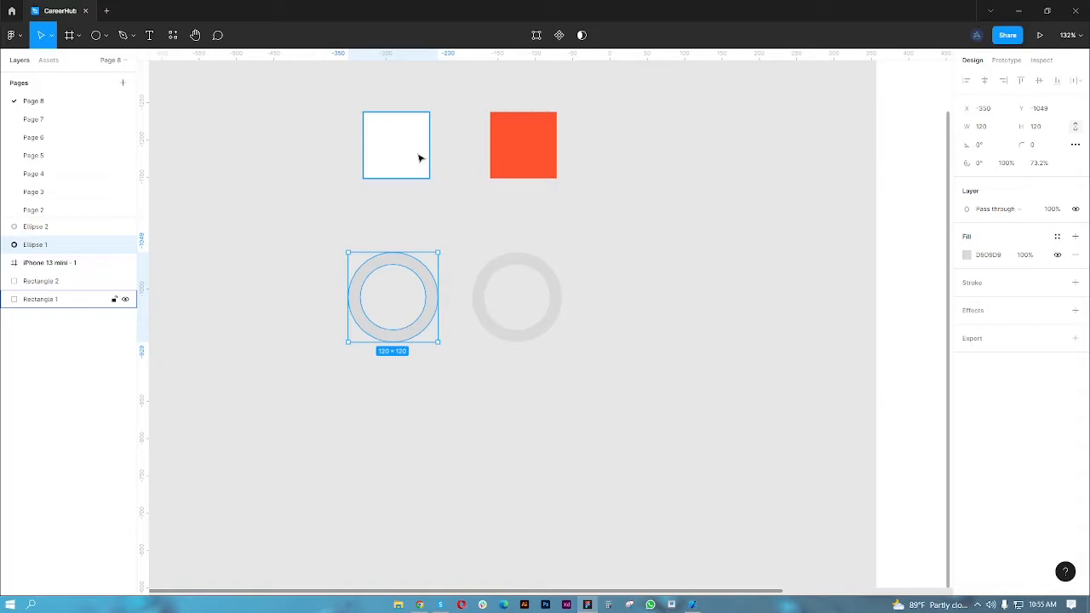
click(966, 255)
click(823, 277)
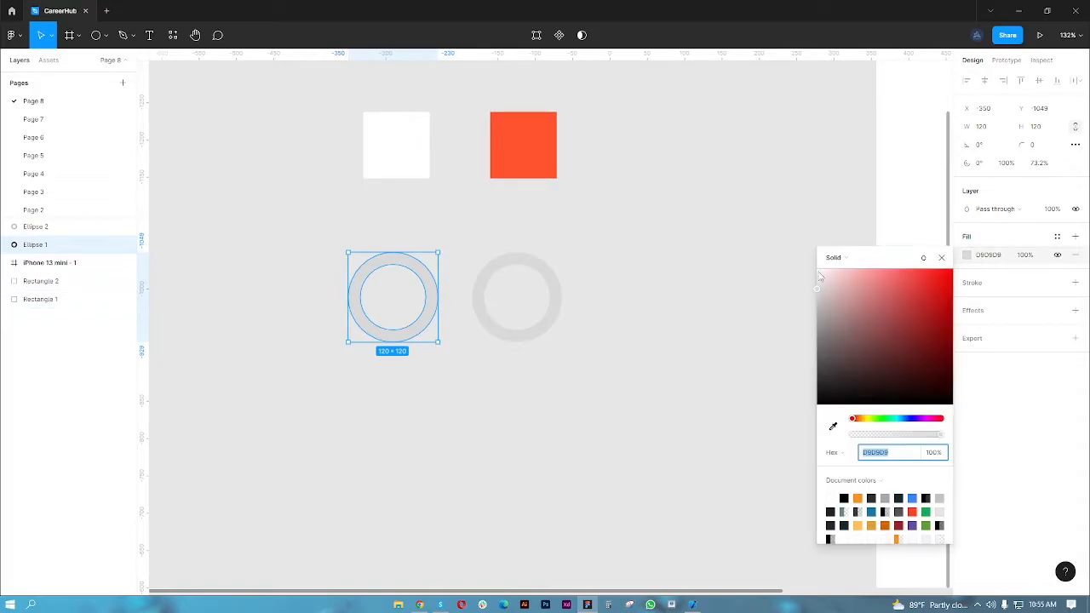
click(941, 257)
- Fill the duplicate ring with the orange-red FE522E sampled from the coloured square
click(557, 316)
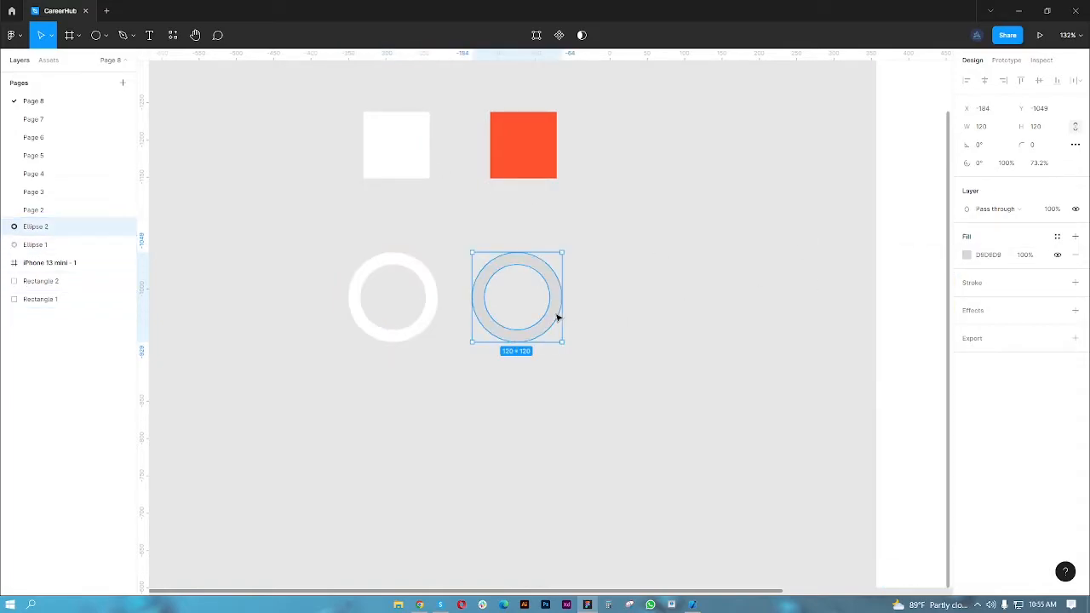
click(966, 255)
click(831, 426)
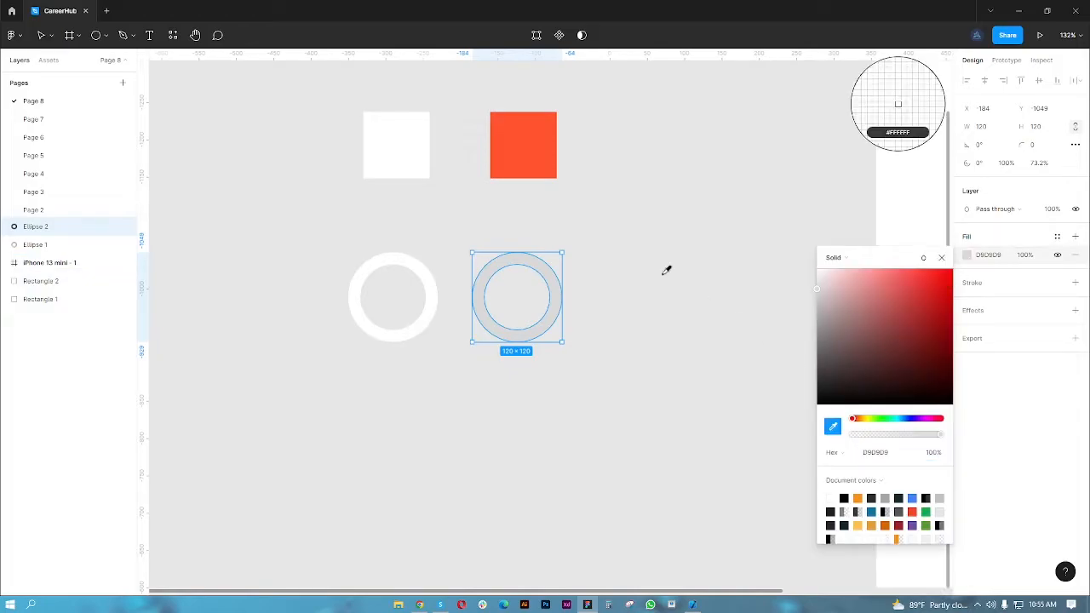
click(544, 146)
click(950, 261)
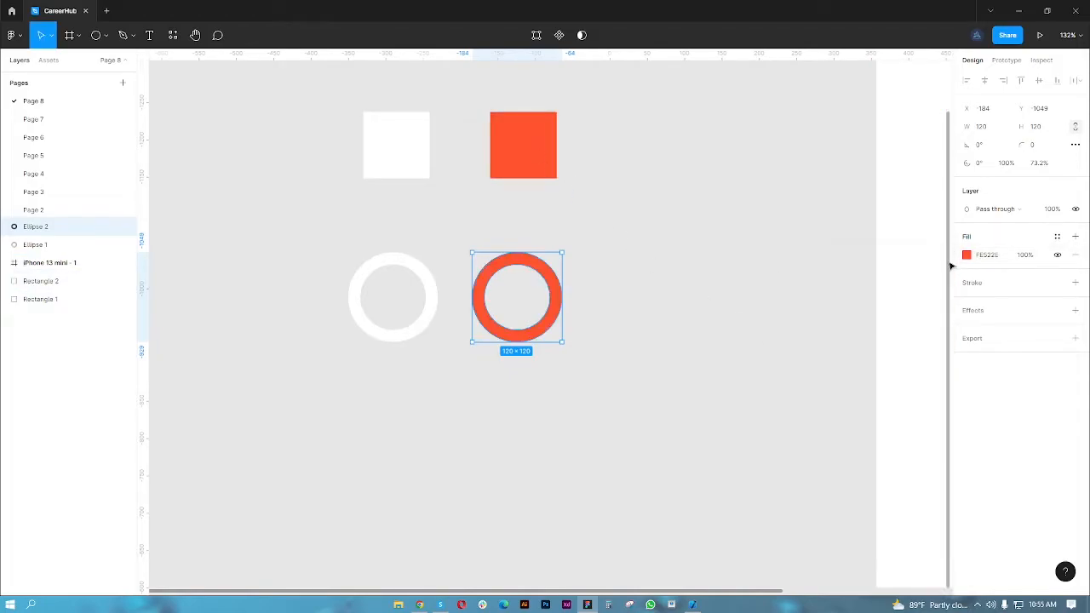
- Rename the orange-red ring's layer Up and the white ring's layer Down
click(435, 306)
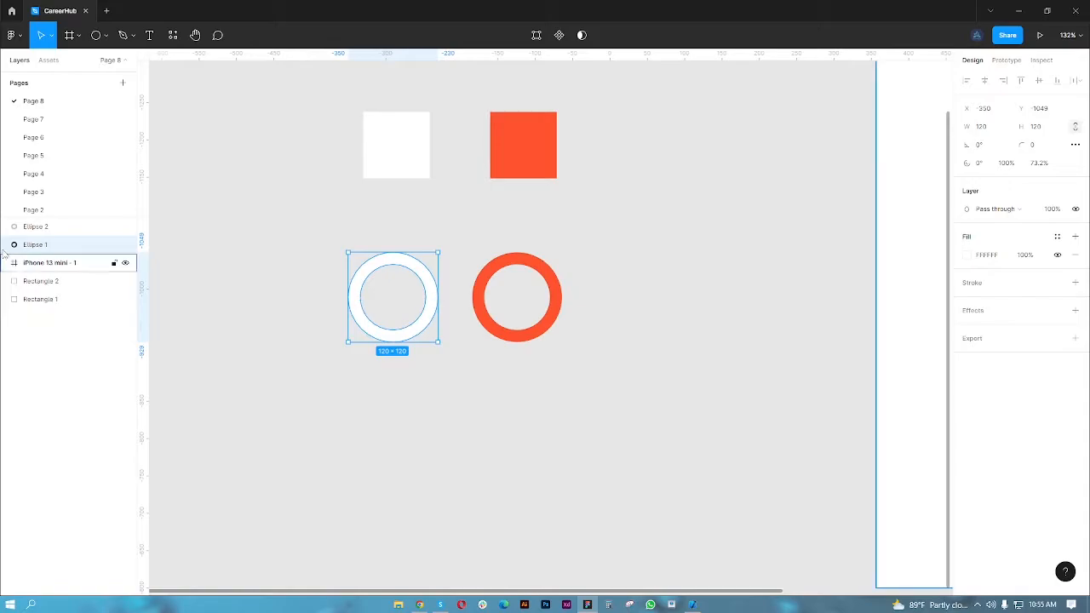
click(64, 229)
double_click(64, 228)
text(Up)
click(59, 246)
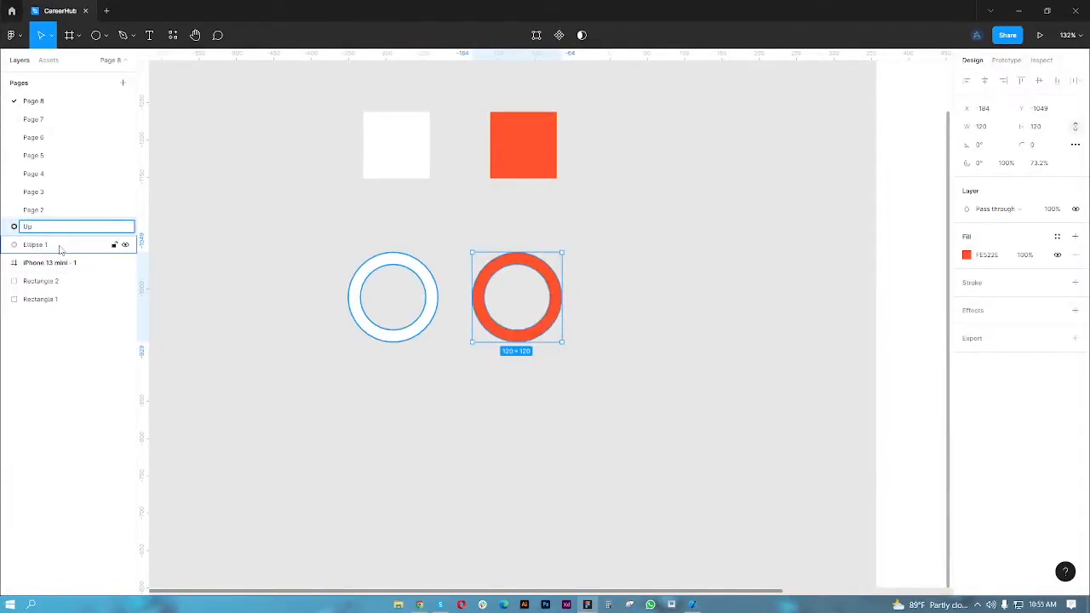
double_click(59, 246)
text(L)
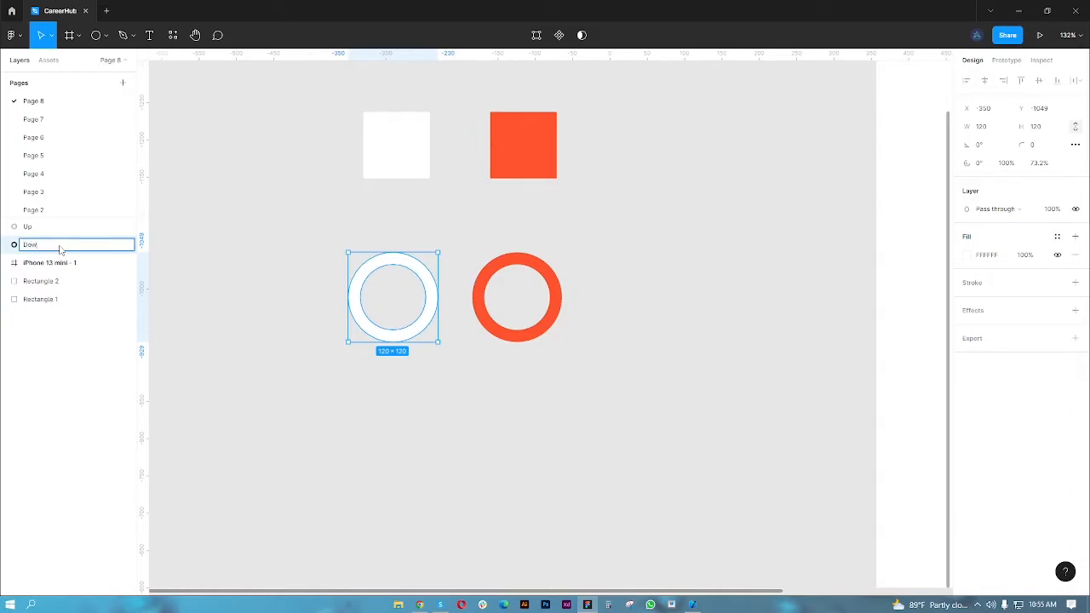
key(Return)
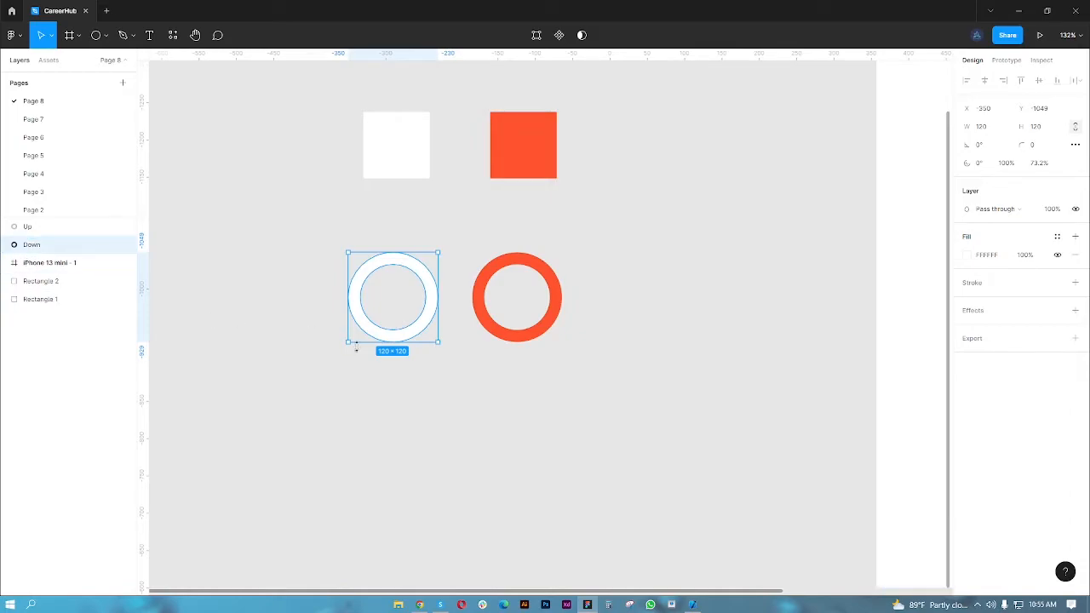
- Stack the orange-red ring exactly on top of the white ring and shift both rings together below the squares
click(526, 334)
drag(515, 335, 406, 334)
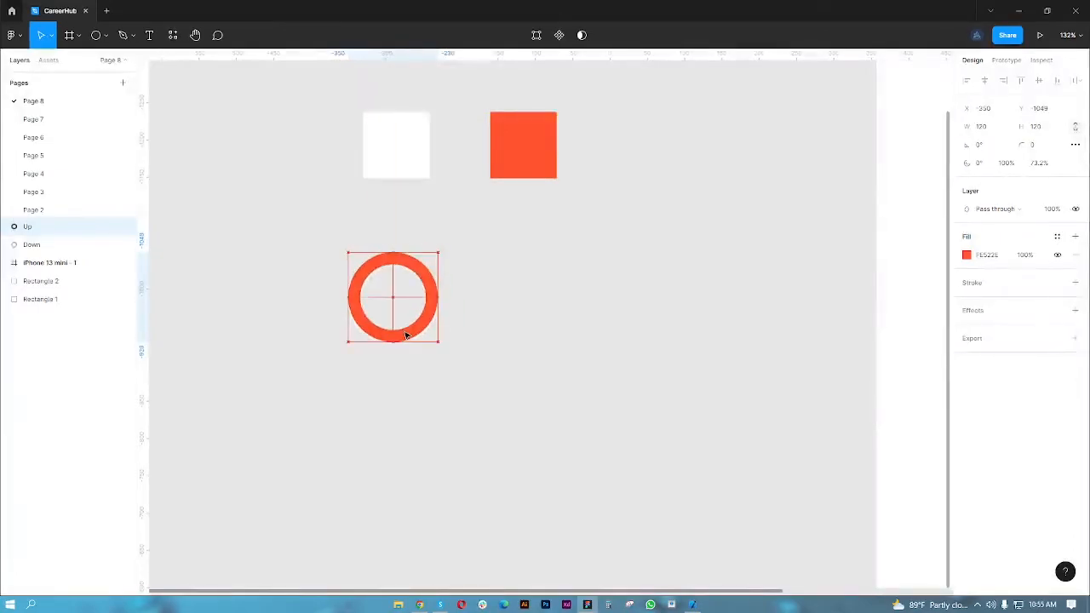
drag(279, 227, 486, 358)
drag(421, 315, 500, 317)
click(576, 364)
- Change the fill of the Up ring from solid to an Angular gradient
click(497, 320)
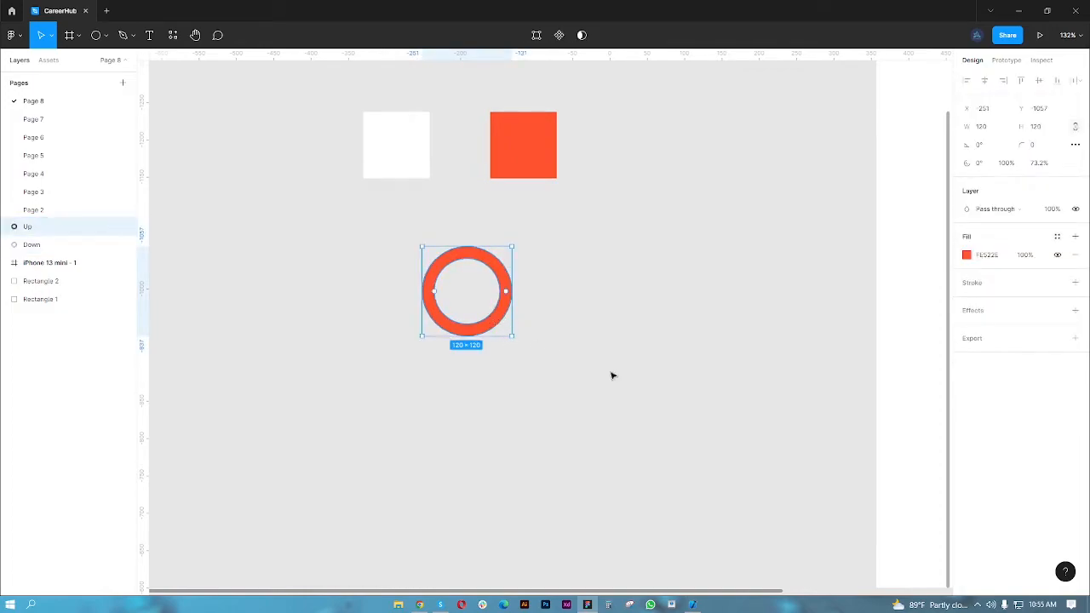
click(967, 256)
click(859, 258)
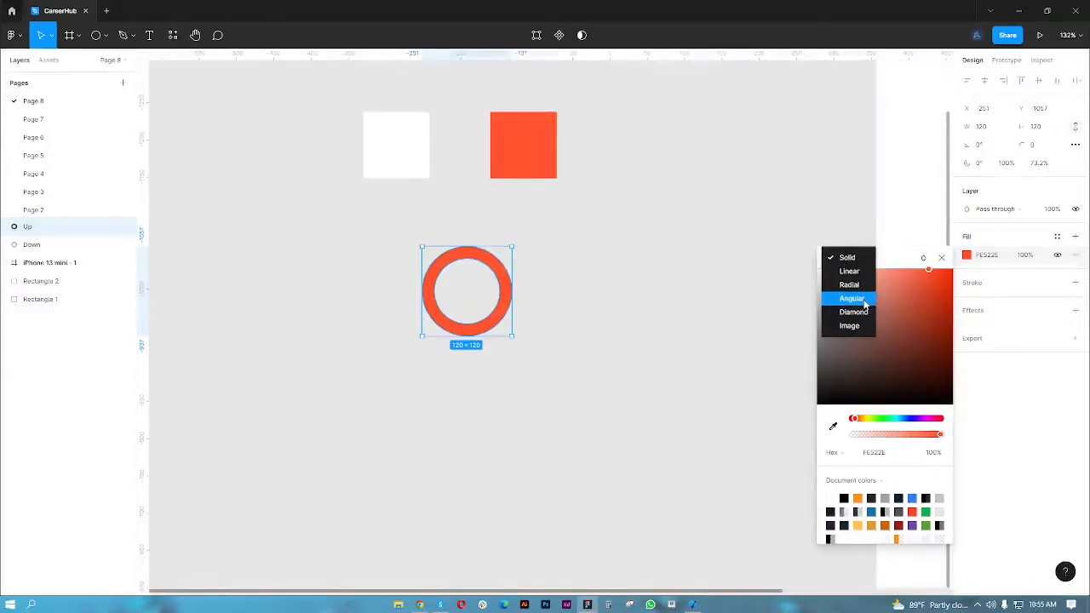
click(852, 298)
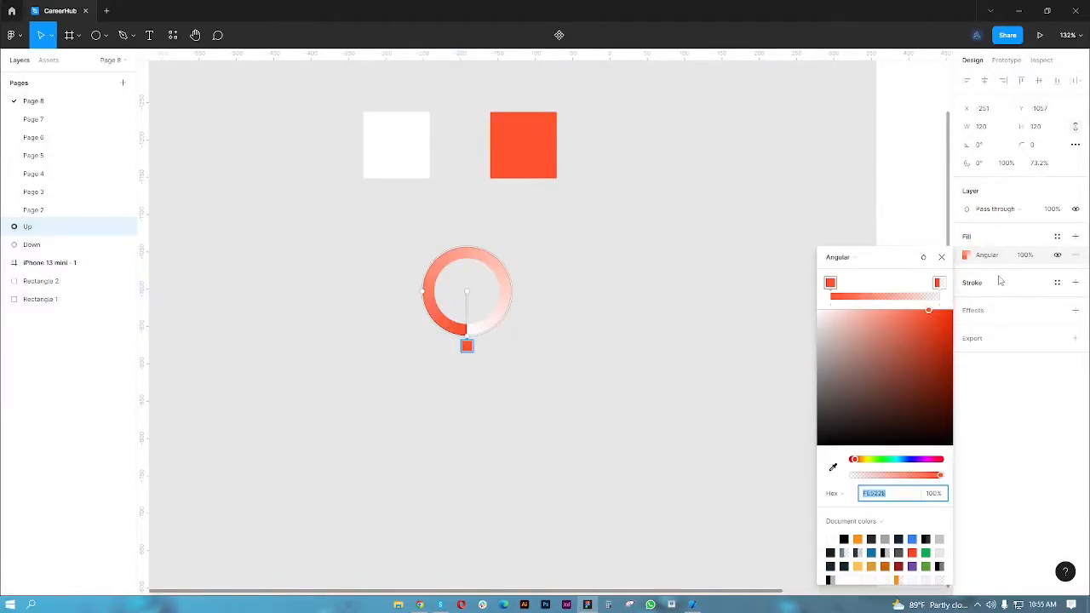
click(941, 256)
click(577, 357)
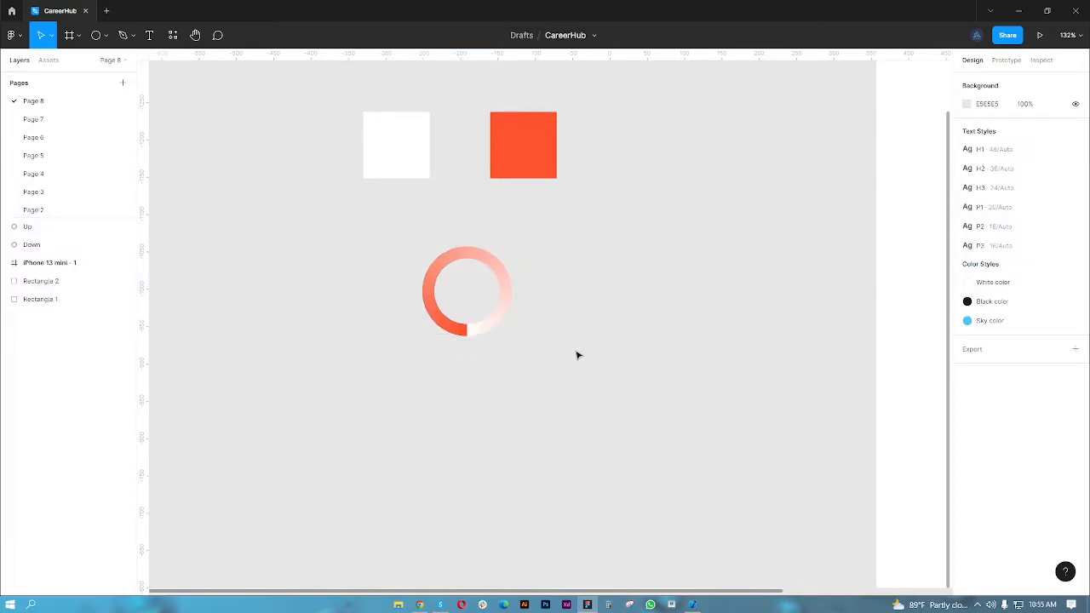
- Add a new circle beside the ring and set its size to 18 by 18
click(97, 41)
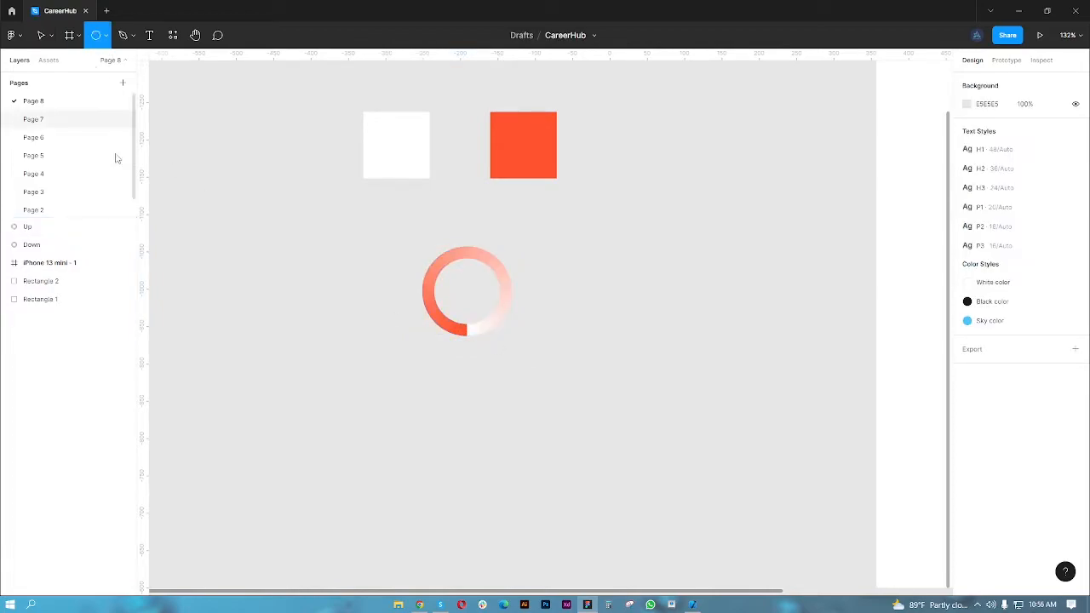
click(565, 278)
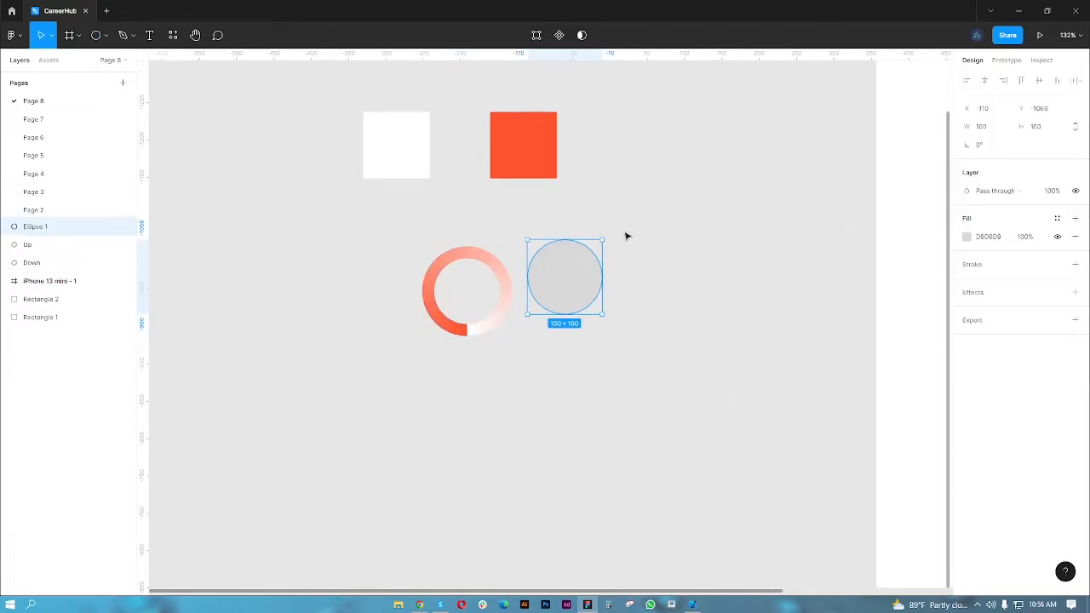
click(985, 128)
text(18)
key(Return)
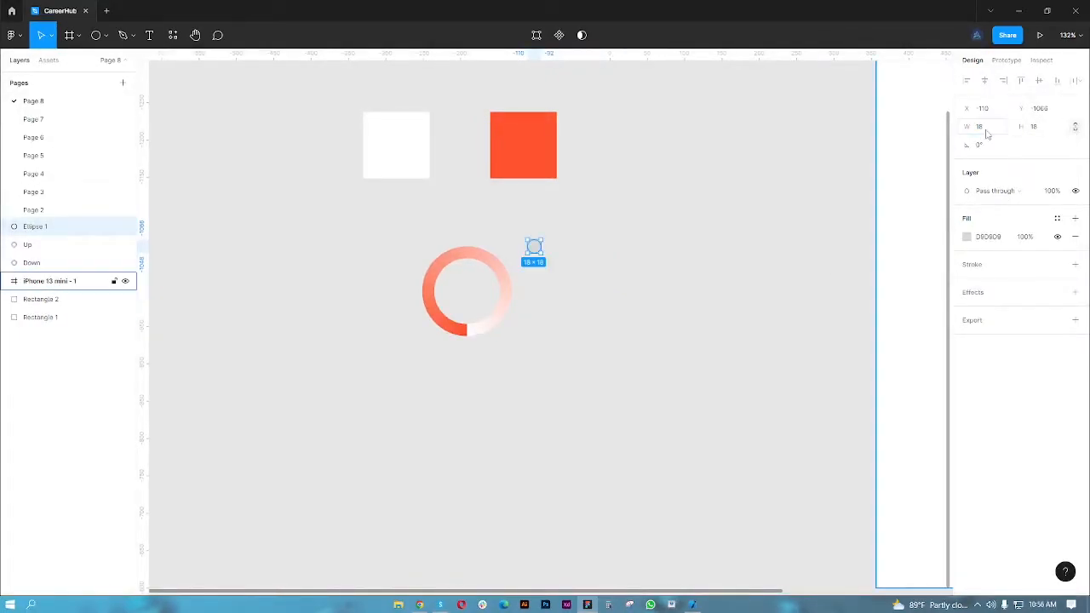
- Place the small circle over the gradient's start at the ring's lowest point and resize it to 16 by 16
drag(534, 244, 477, 332)
scroll(466, 333, up, 4)
scroll(465, 332, up, 4)
click(979, 127)
text(16)
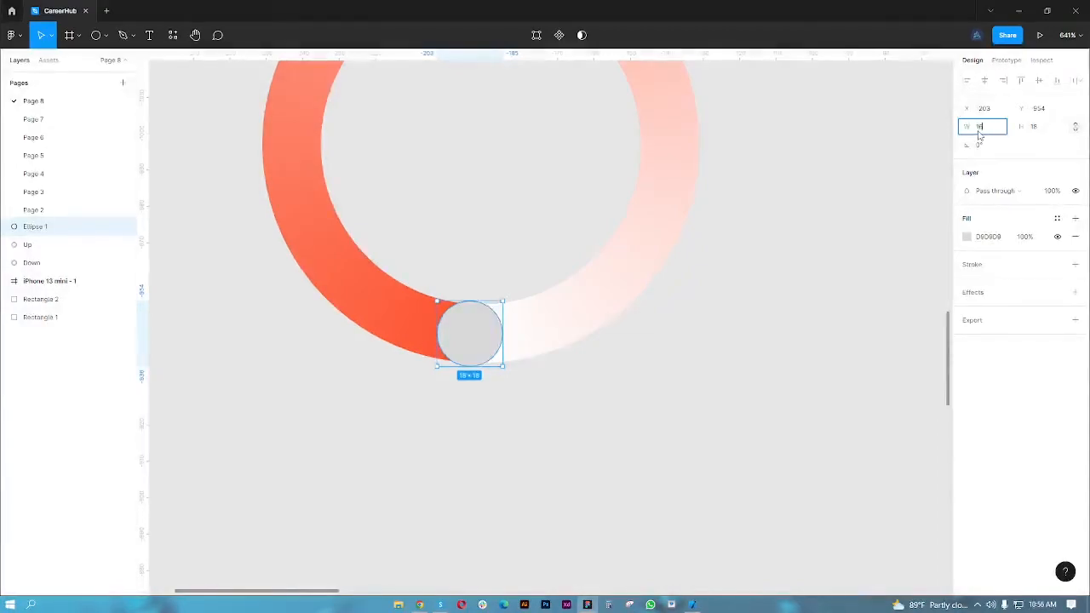
key(Return)
drag(479, 326, 491, 332)
- Fill the small circle with FE5734 sampled from the adjacent dark end of the ring's gradient
click(967, 236)
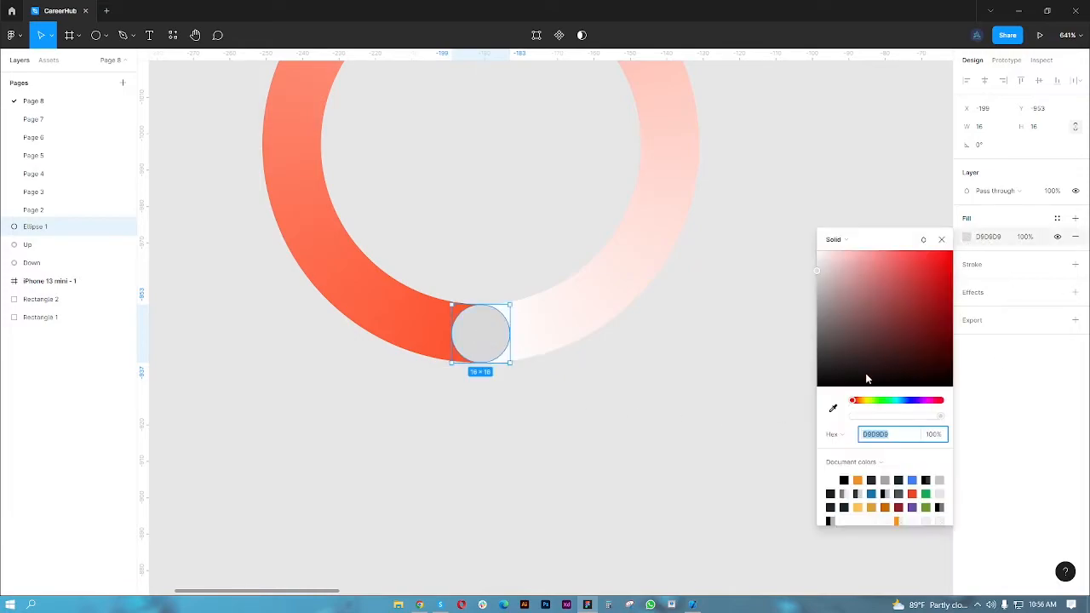
click(833, 408)
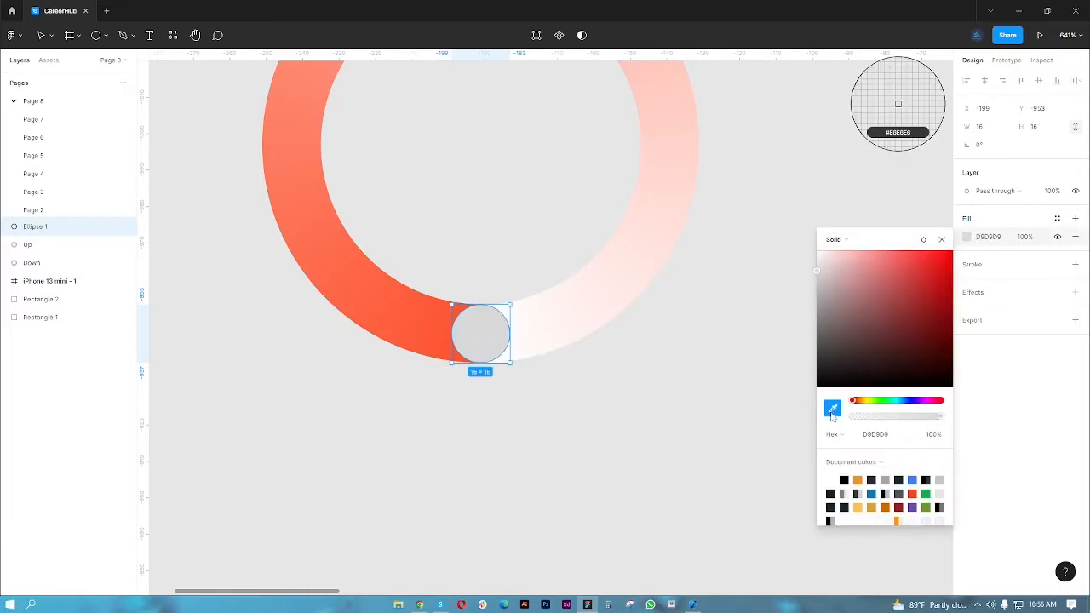
click(444, 346)
click(490, 372)
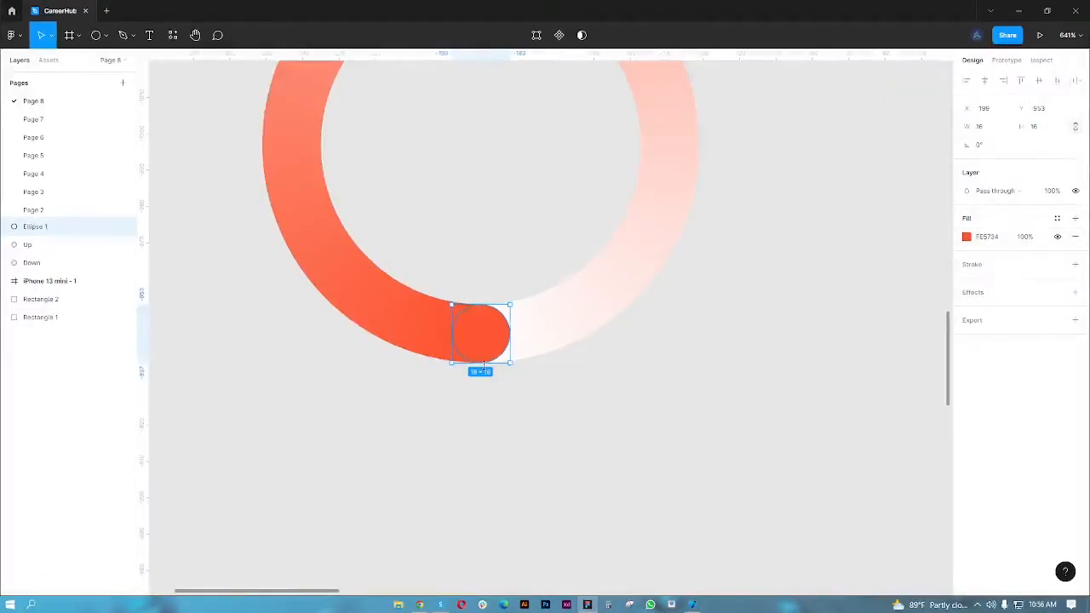
- Group the small end-cap circle with the Up gradient ring
scroll(560, 422, down, 5)
scroll(615, 435, down, 1)
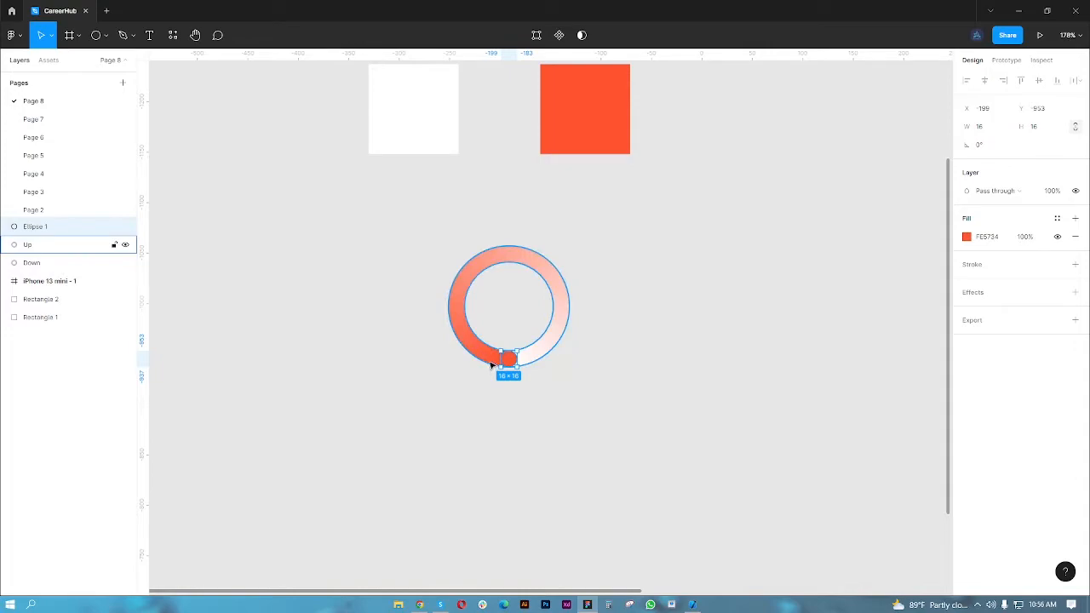
shift+click(490, 365)
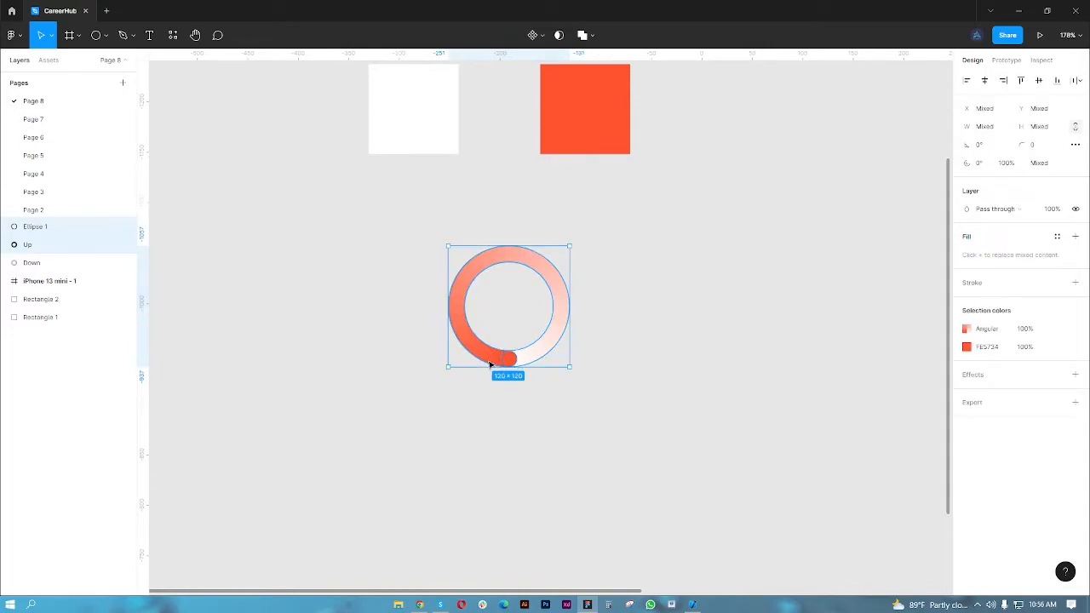
key(ctrl+g)
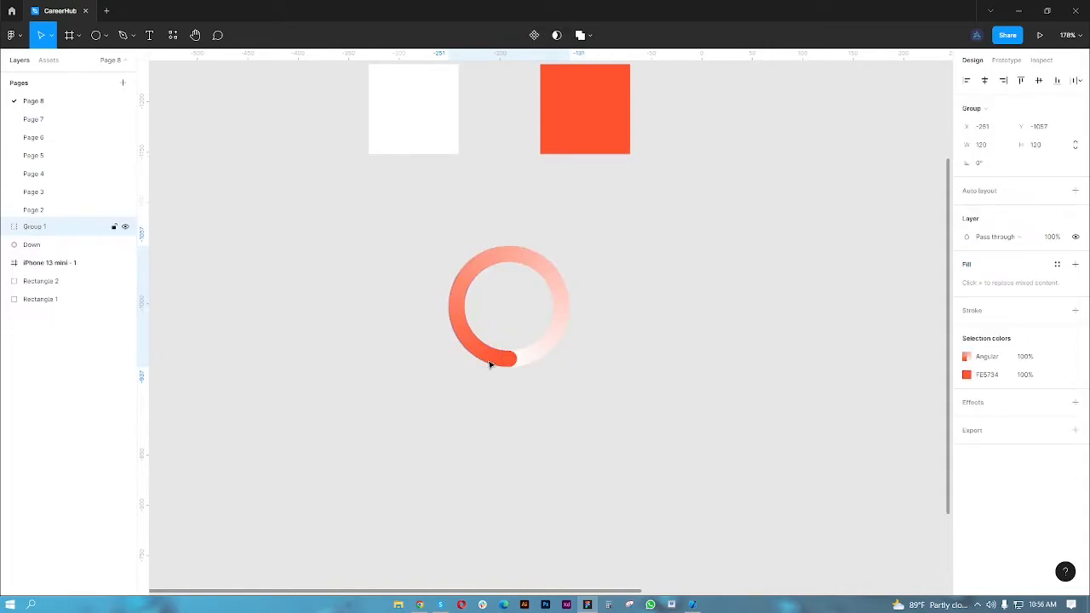
click(462, 410)
- Wrap the ring group and the Down ring together in a new frame
drag(642, 448, 571, 457)
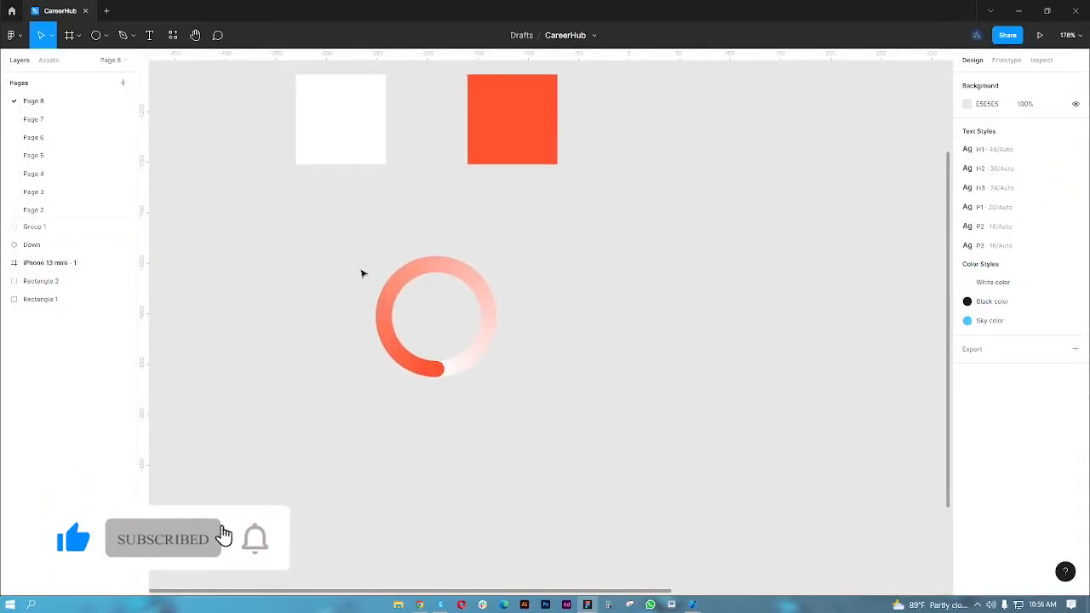
drag(341, 234, 535, 401)
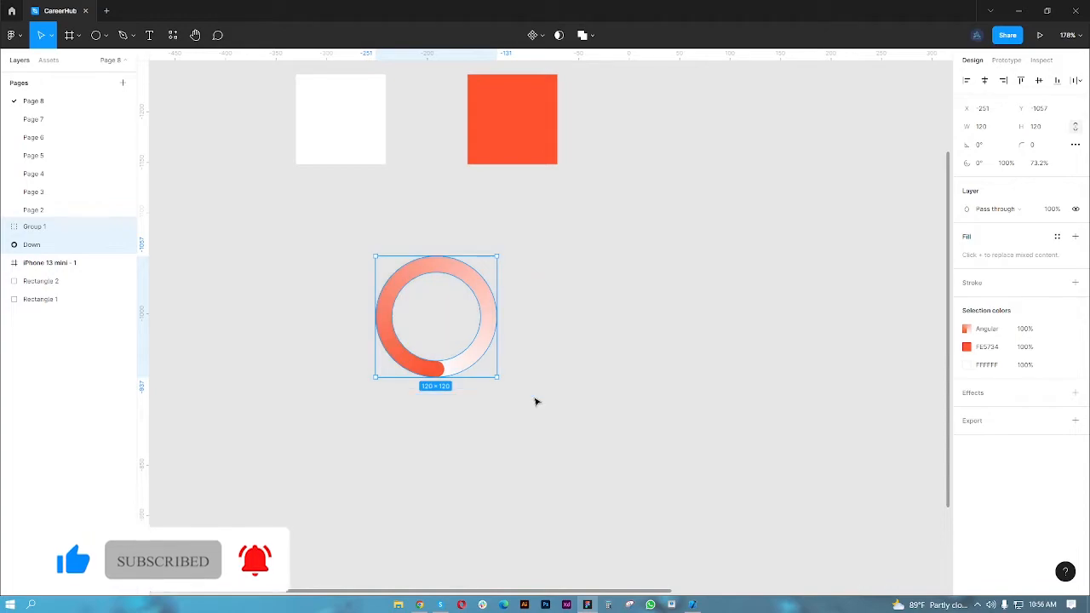
right_click(490, 333)
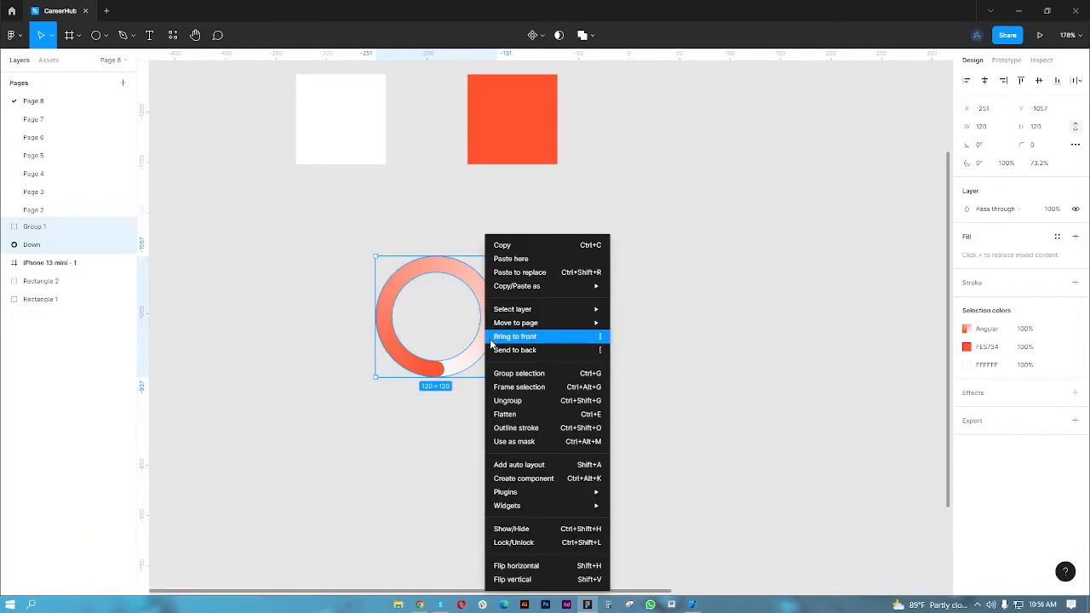
click(561, 387)
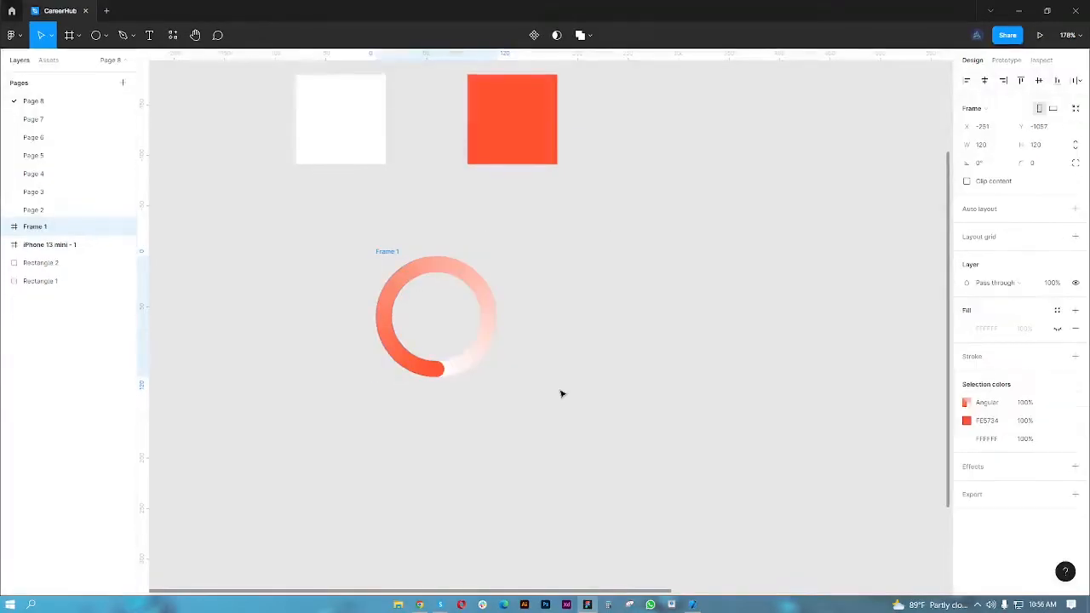
- Rotate Group 1 inside Frame 1 to 90°
click(7, 228)
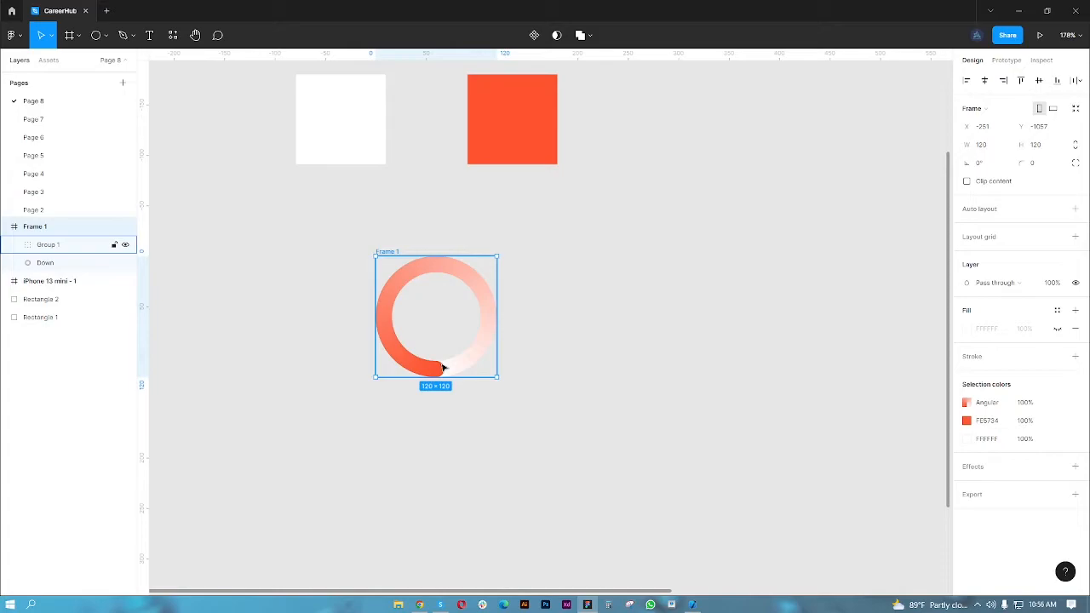
click(66, 248)
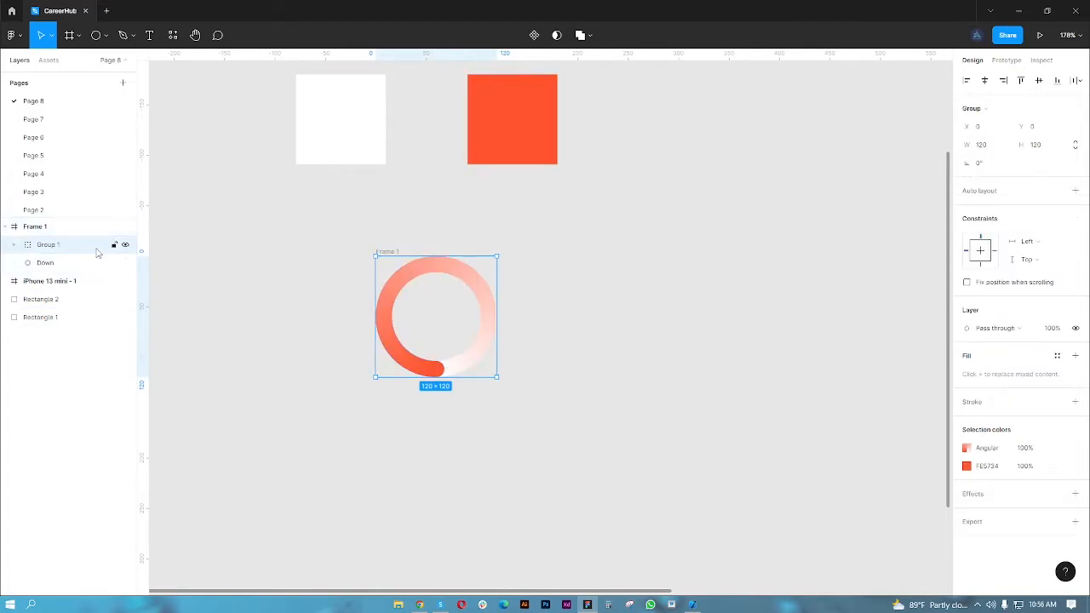
click(992, 169)
key(Return)
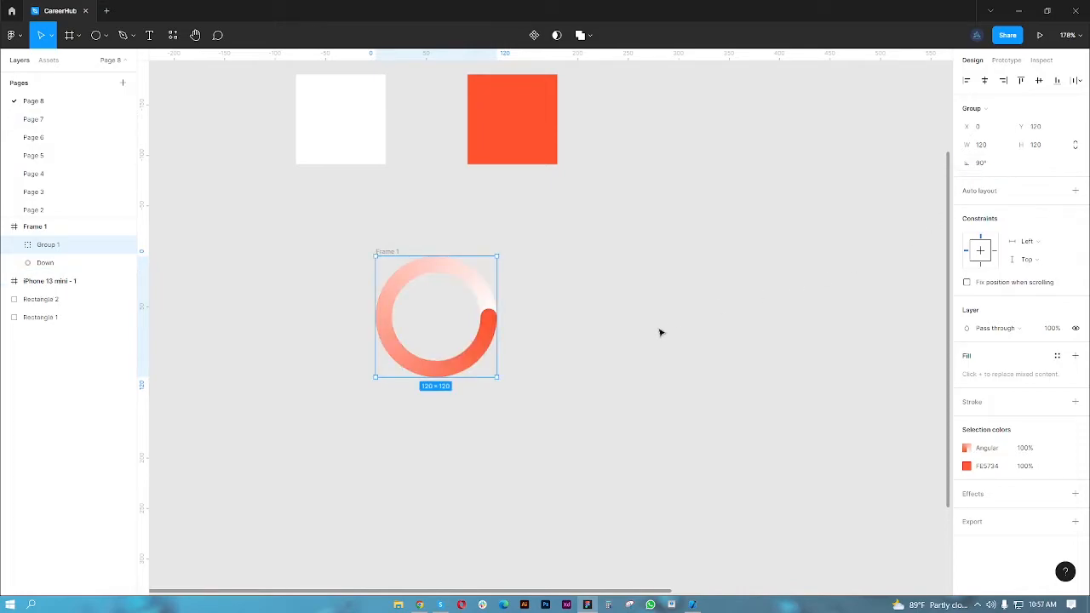
- Duplicate Frame 1 alongside the original and expand the copy to show its layers
click(6, 226)
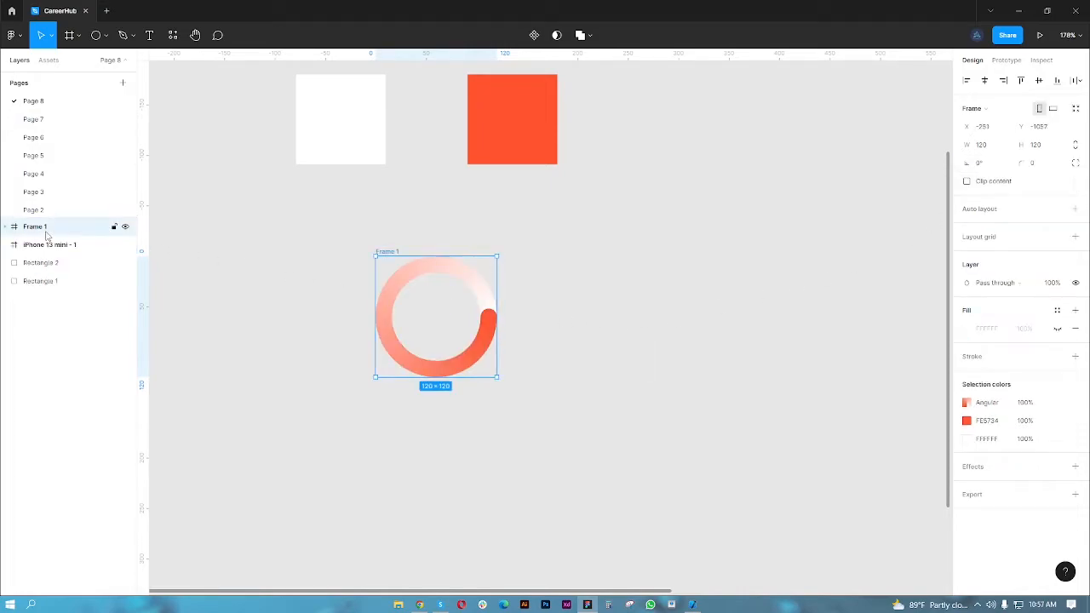
key(ctrl+d)
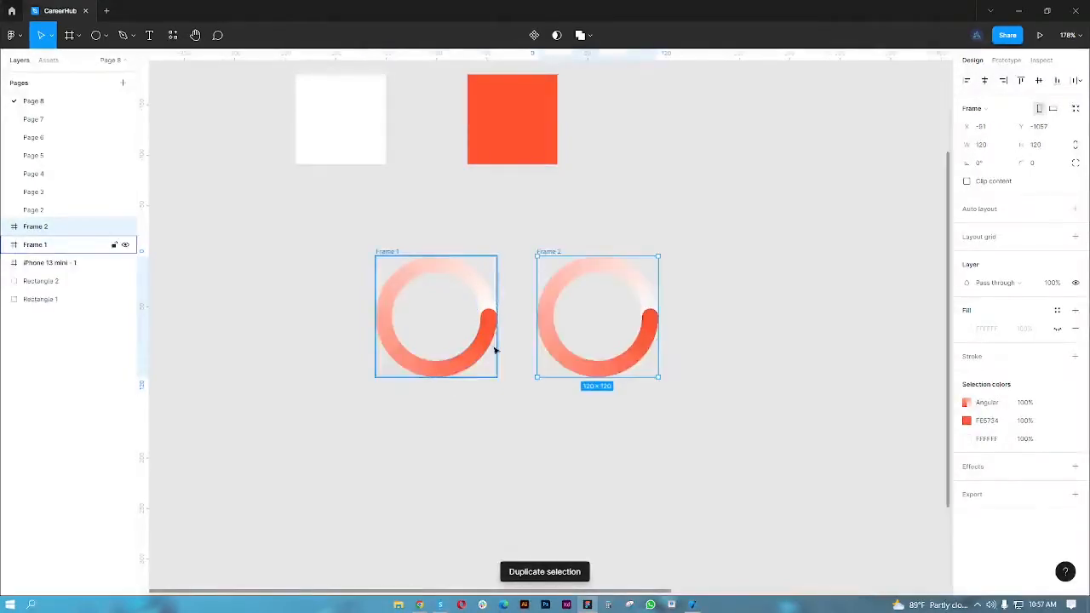
click(5, 226)
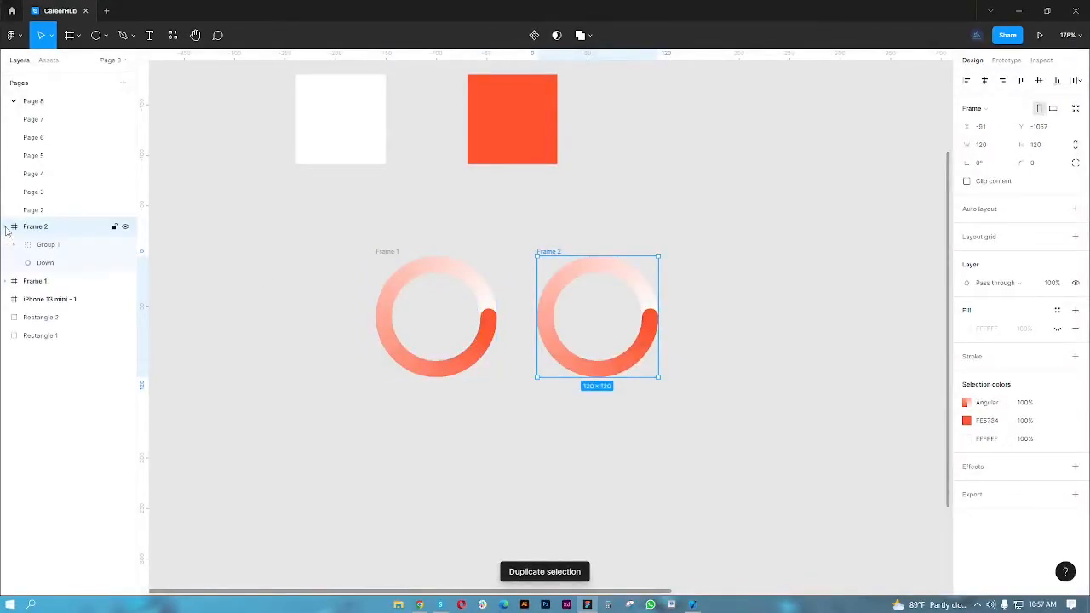
- Rotate Group 1 inside Frame 2 to 180°
click(68, 248)
click(992, 167)
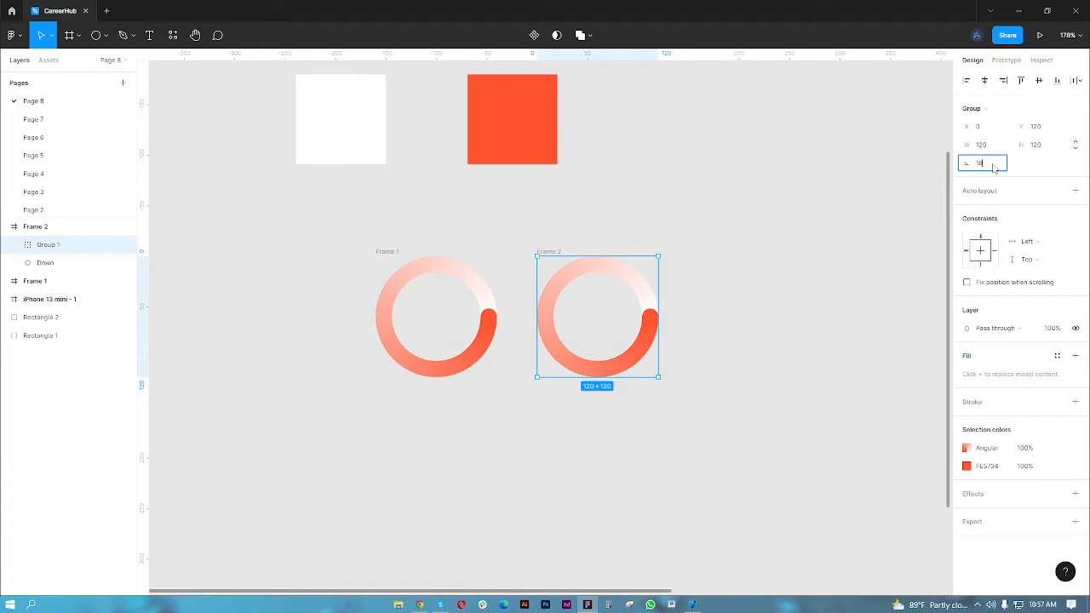
key(Return)
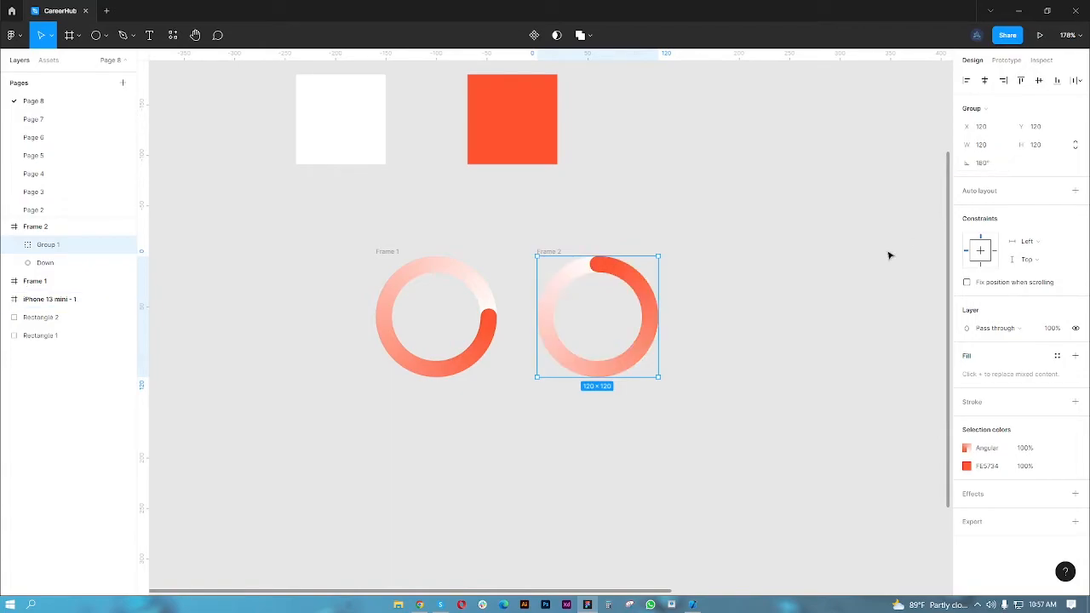
- Duplicate Frame 2 beside the original to make a third spinner frame
click(42, 227)
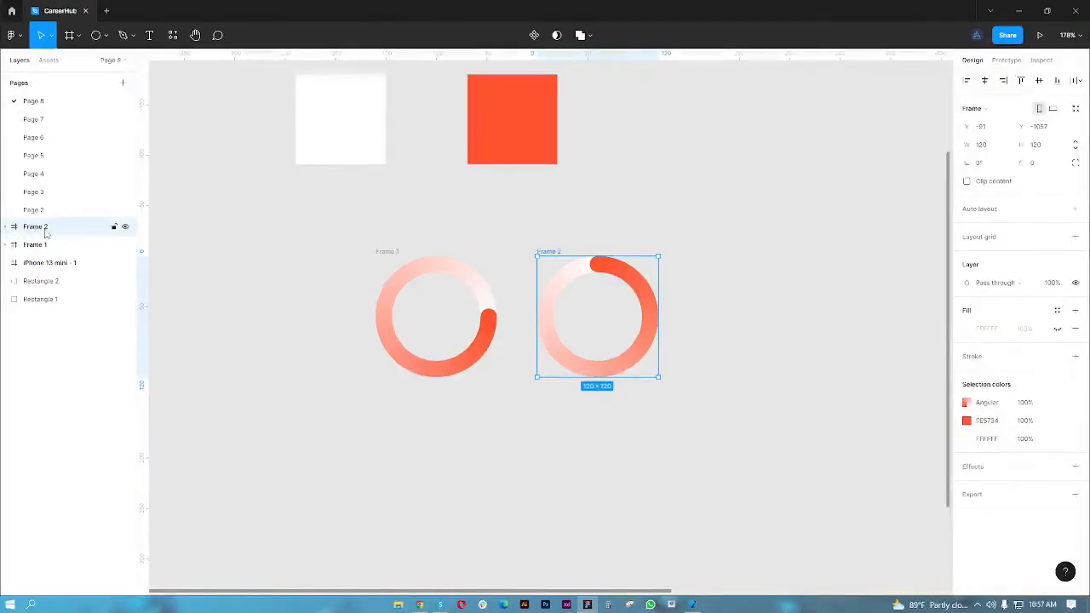
key(ctrl+d)
scroll(465, 469, right, 5)
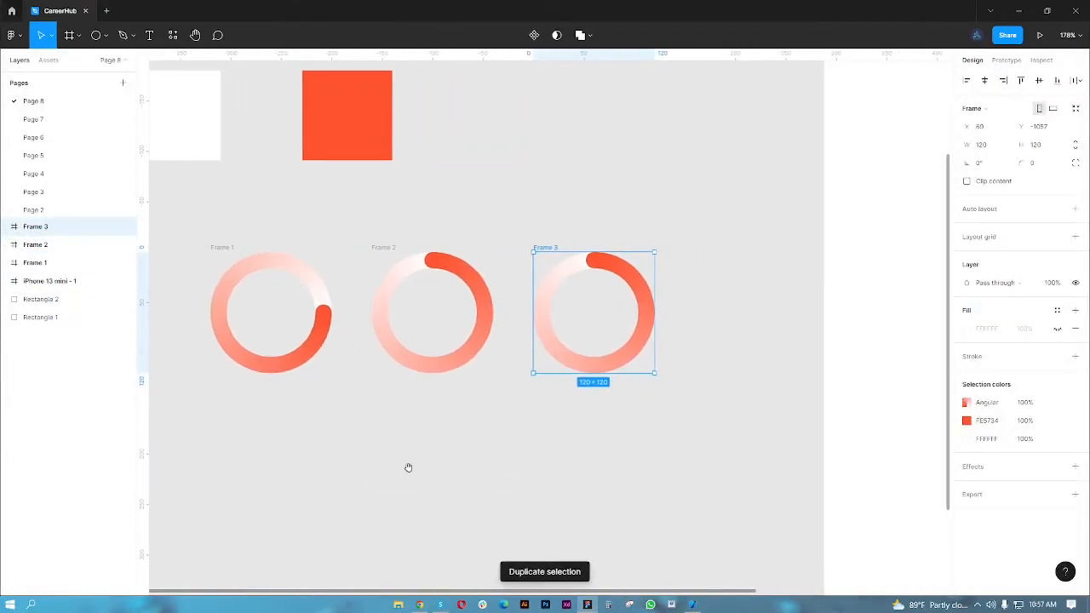
- Rotate Group 1 inside Frame 3 to -90°
click(6, 226)
click(43, 245)
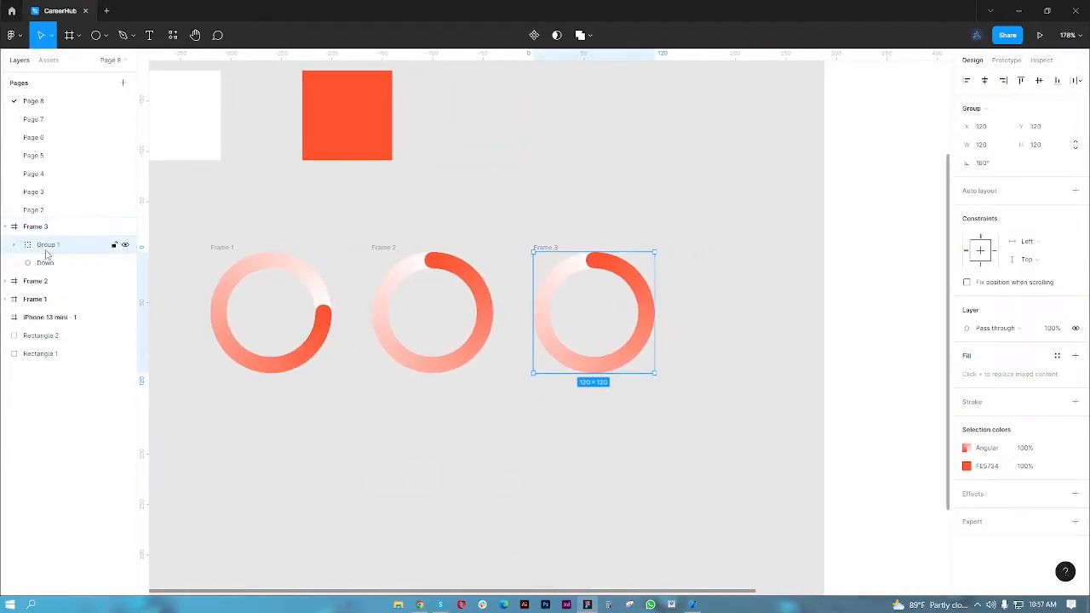
click(996, 168)
key(Return)
click(634, 452)
- Move the three spinner frames together about 215 px to the left, below the white and orange squares
scroll(617, 452, down, 4)
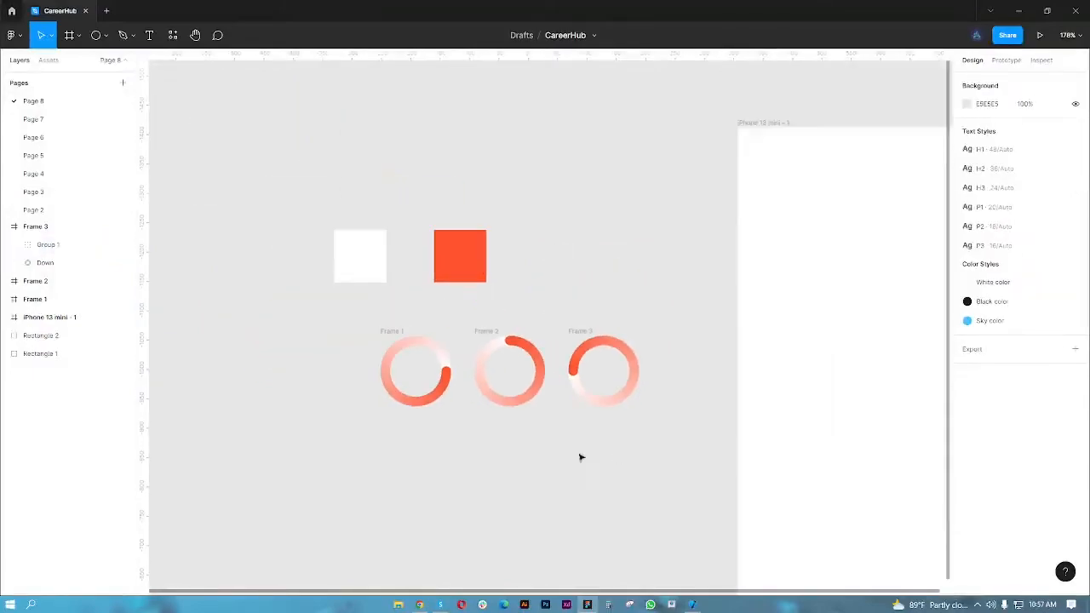
scroll(470, 383, left, 2)
drag(436, 321, 722, 478)
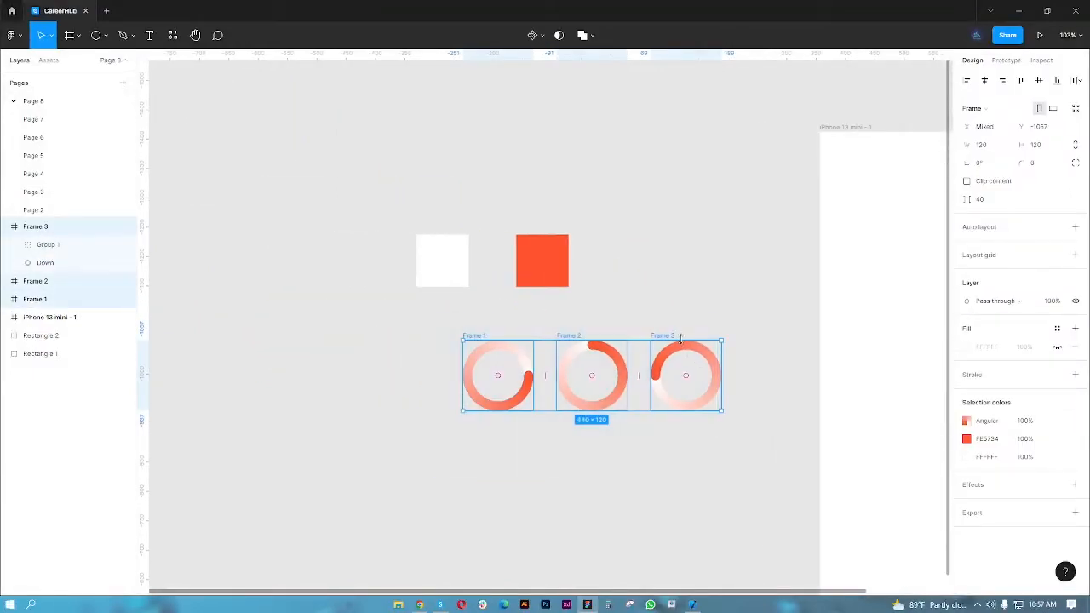
drag(657, 338, 537, 336)
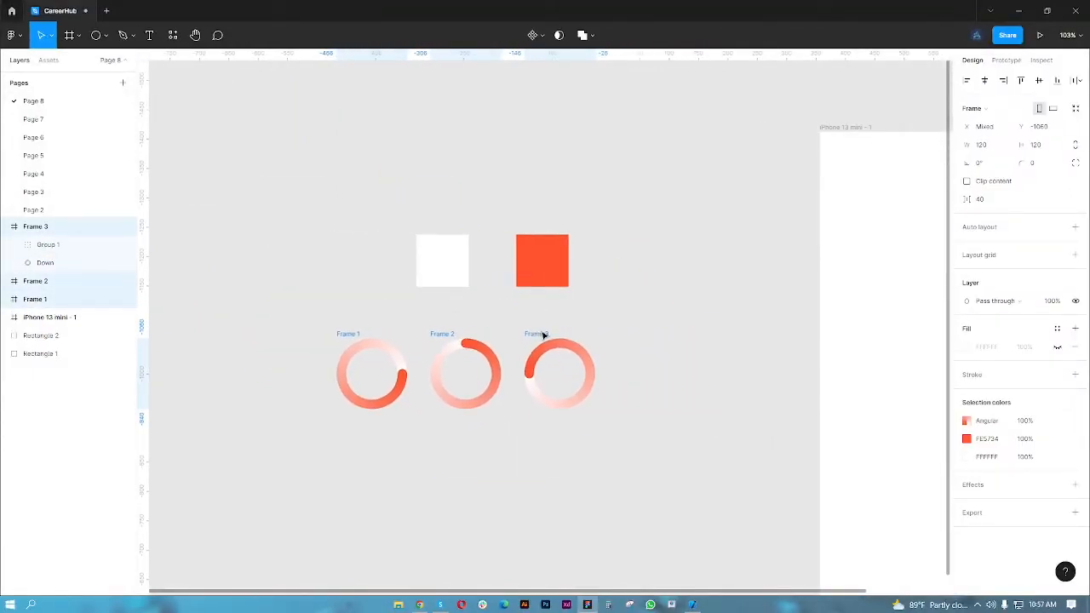
click(638, 379)
- Try rotating Group 1 inside Frame 3 to 0° and undo that rotation
scroll(599, 425, up, 5)
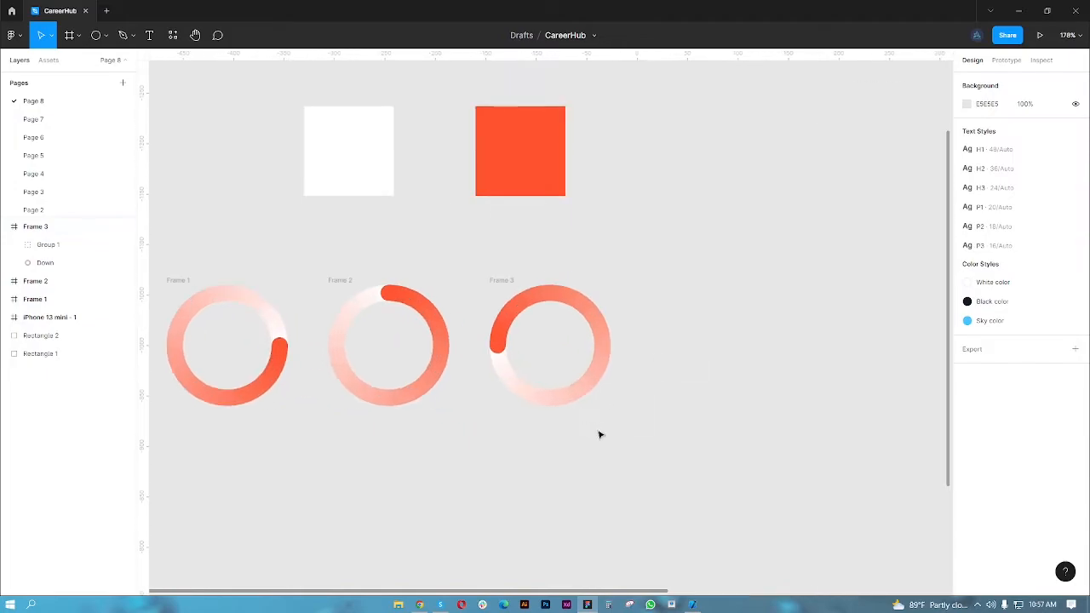
click(516, 295)
click(45, 250)
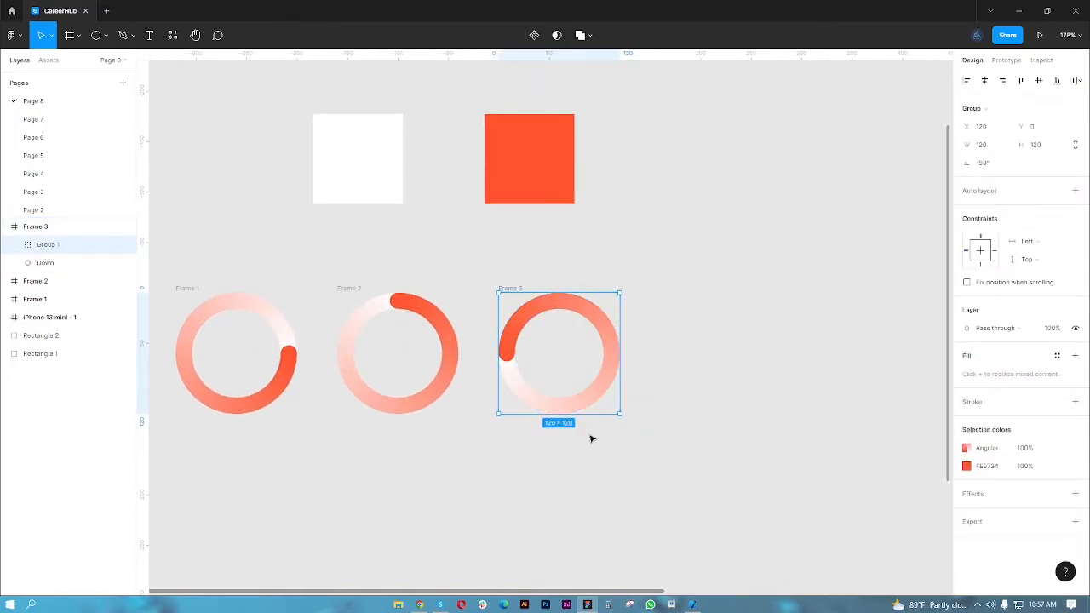
click(993, 164)
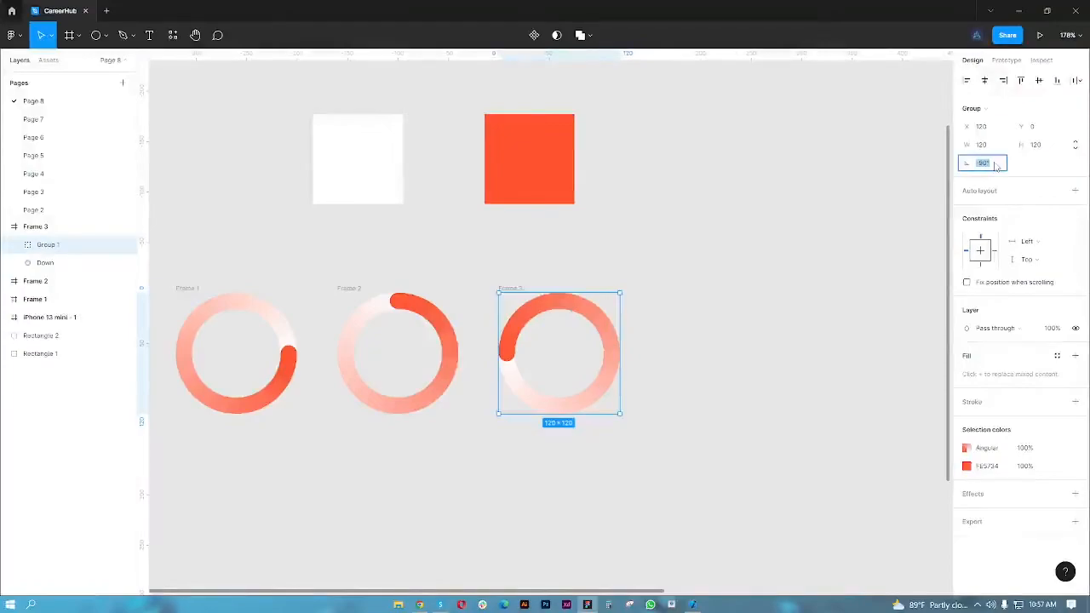
text(0)
key(Return)
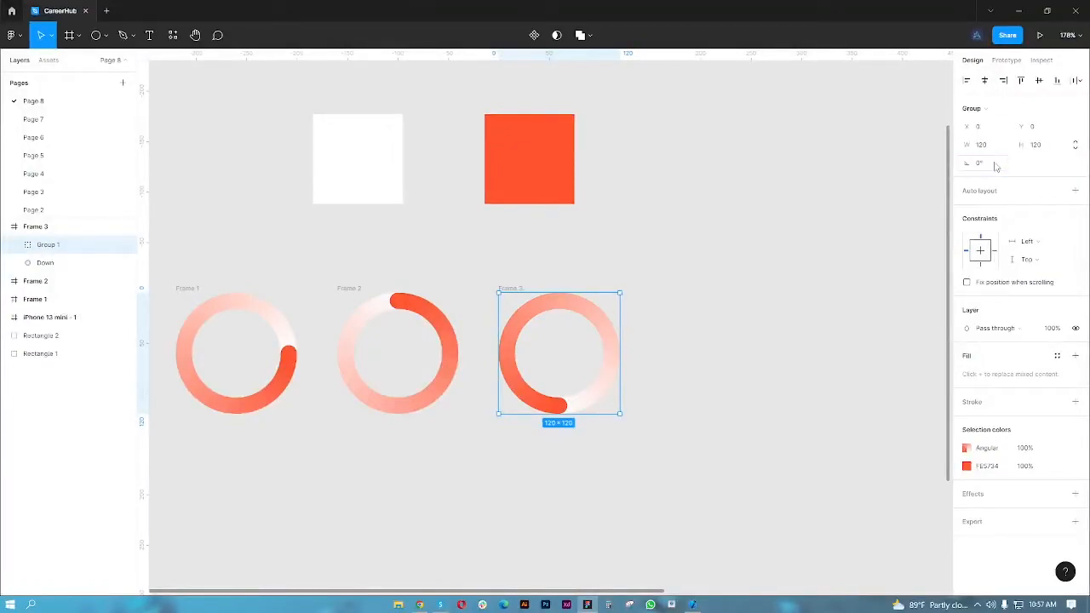
click(739, 370)
scroll(739, 371, down, 4)
key(ctrl+z)
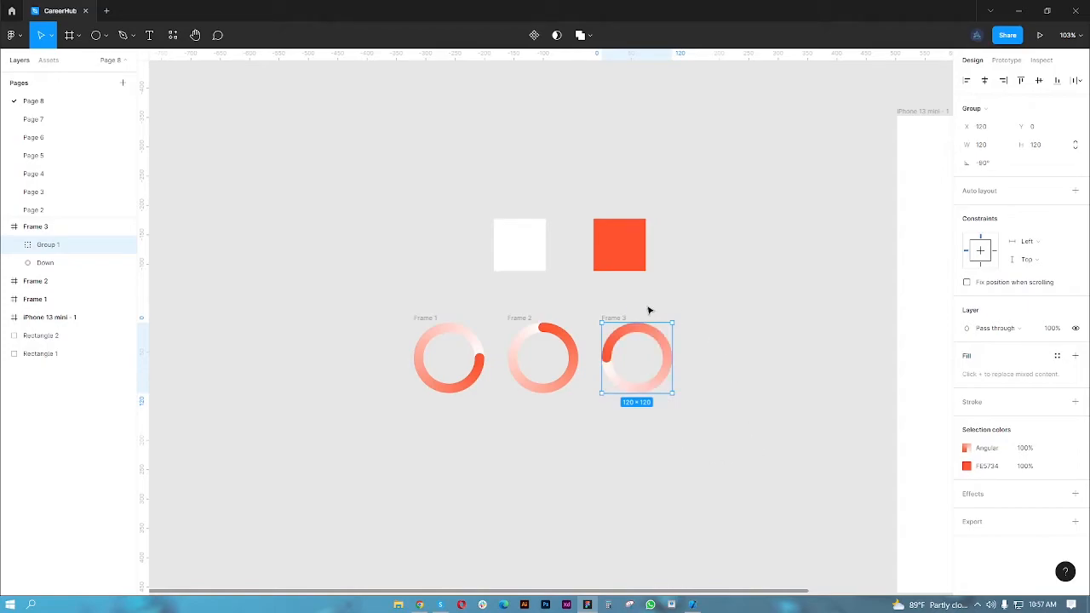
- Duplicate Frame 3 beside the original to make a fourth spinner frame
click(624, 319)
drag(788, 341, 732, 332)
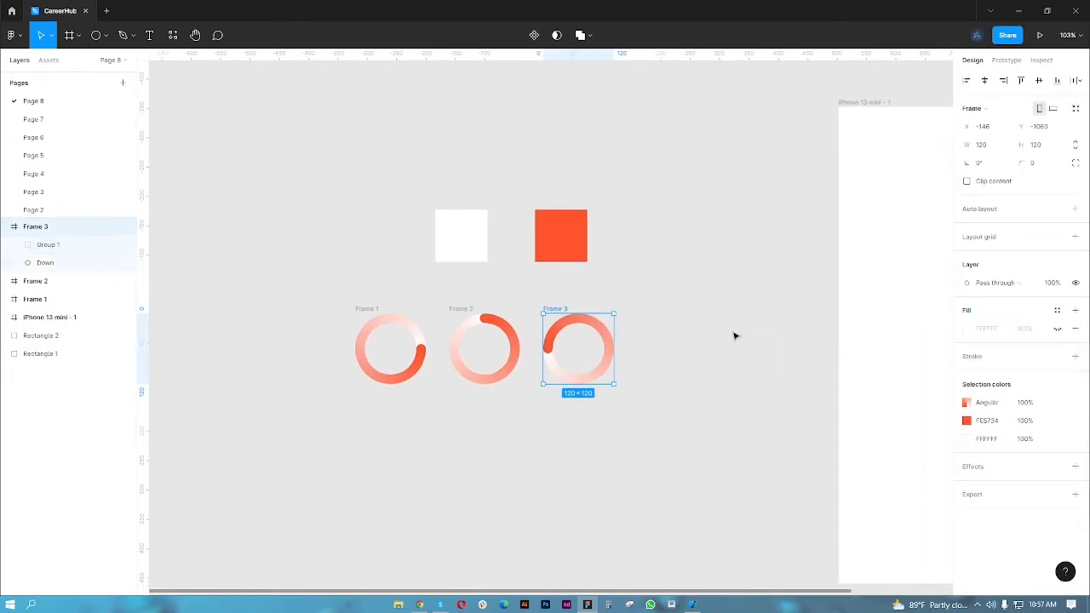
key(ctrl+d)
scroll(691, 365, up, 5)
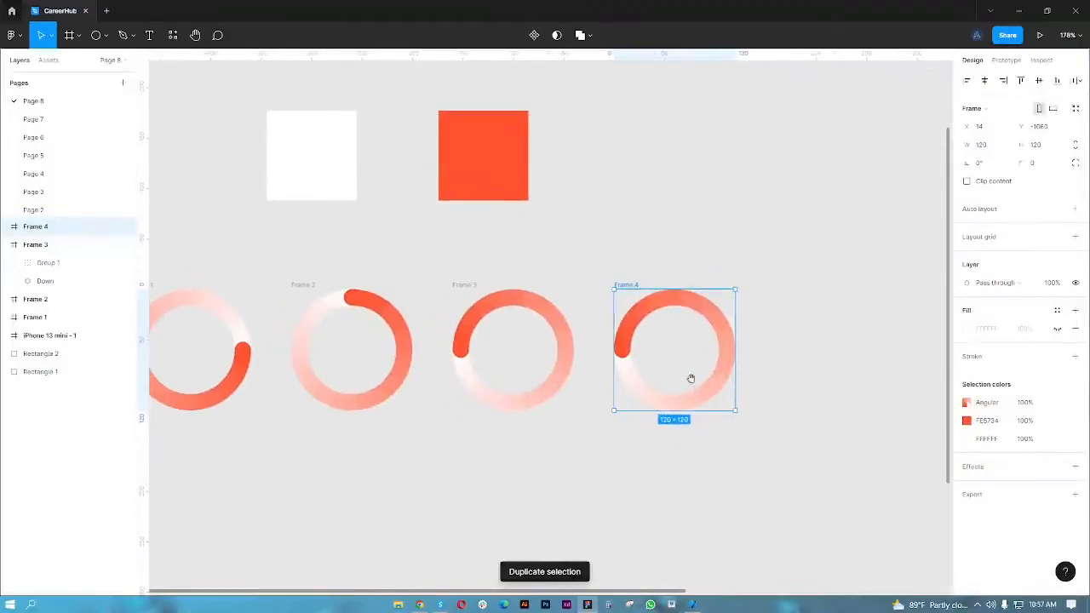
- Collapse Frame 3's layers and rotate Group 1 inside Frame 4 to 0°
click(5, 245)
click(5, 226)
click(39, 244)
click(1001, 167)
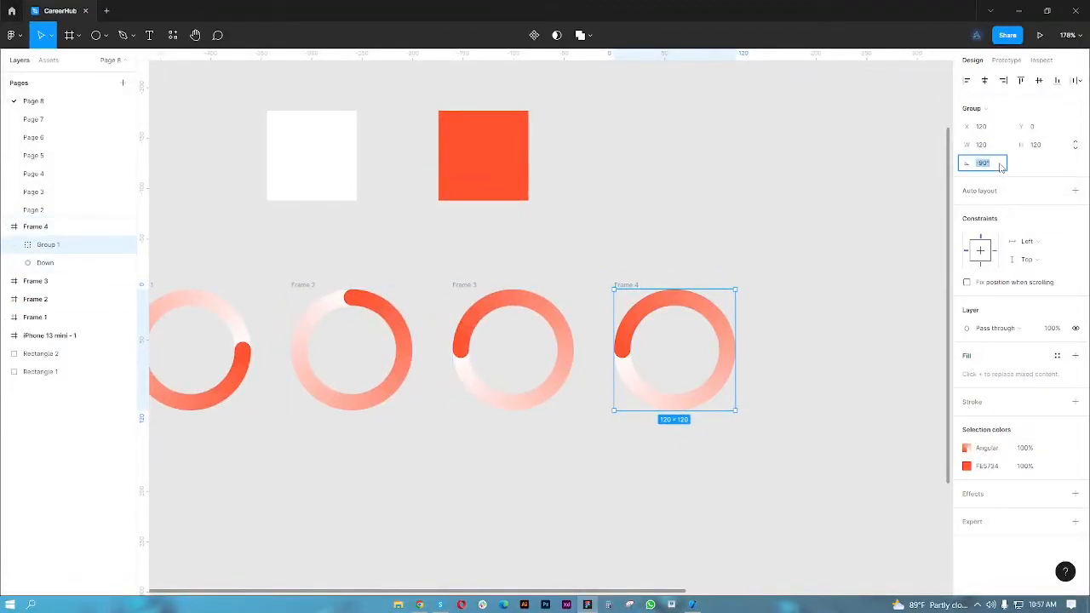
text(0)
key(Return)
click(786, 407)
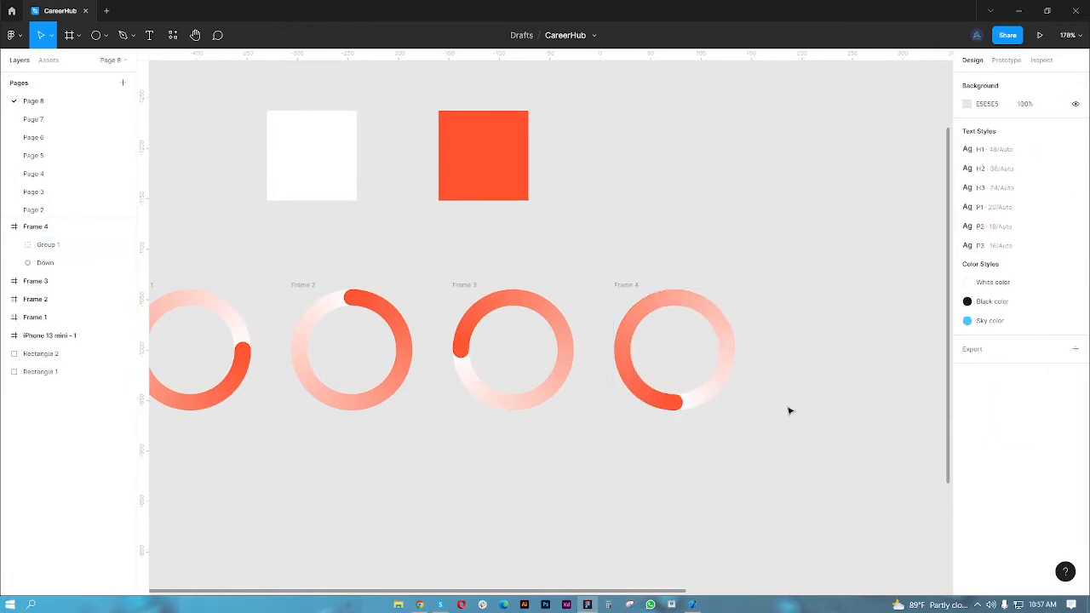
- Turn all four spinner frames into separate components and combine them as variants of one component set
scroll(787, 407, down, 5)
drag(328, 306, 752, 440)
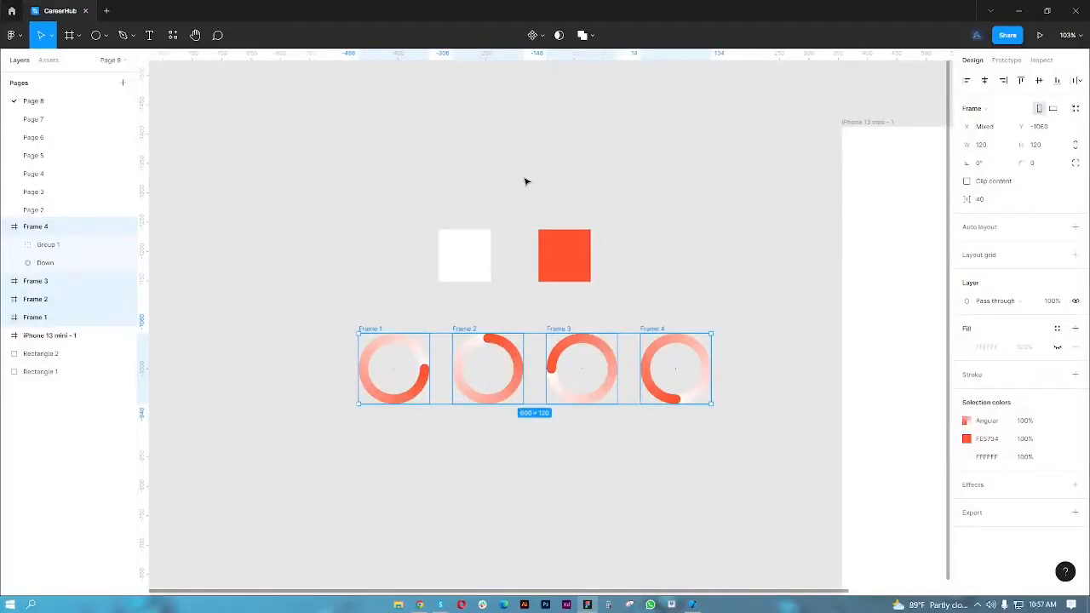
click(540, 38)
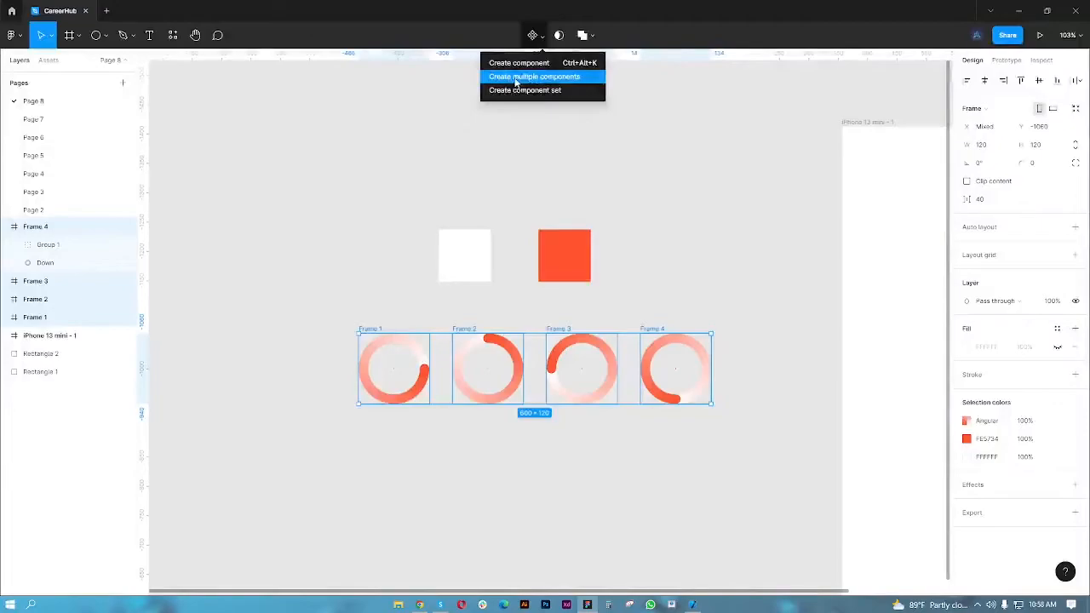
click(578, 82)
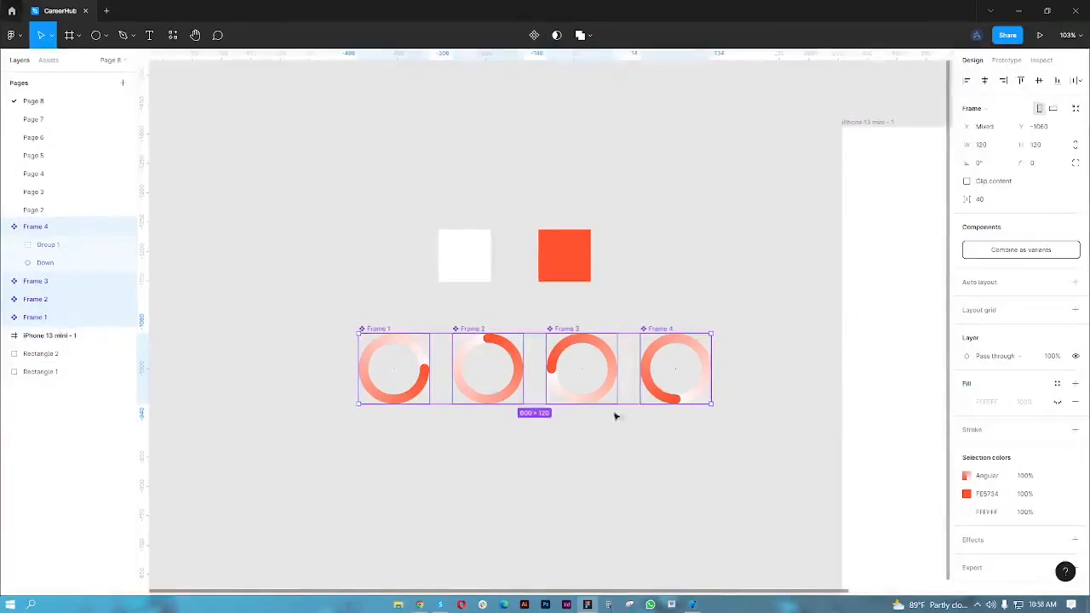
click(1030, 250)
- Move the Component 1 variant set about 150 px further left, away from the iPhone 13 mini frame
scroll(687, 365, down, 5)
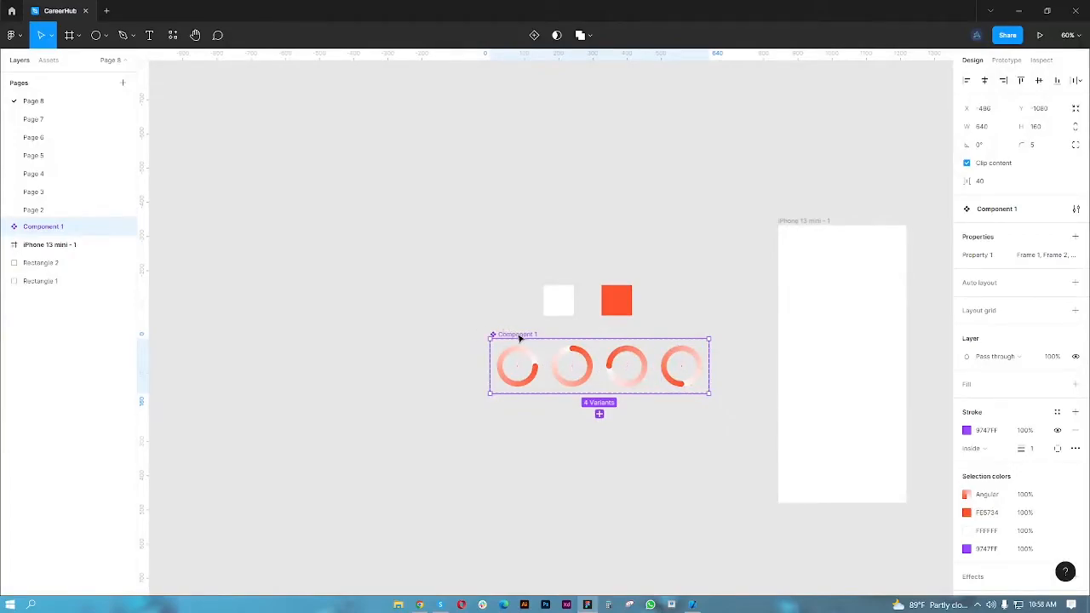
drag(521, 338, 471, 338)
scroll(499, 357, up, 4)
drag(671, 418, 636, 436)
scroll(632, 435, down, 2)
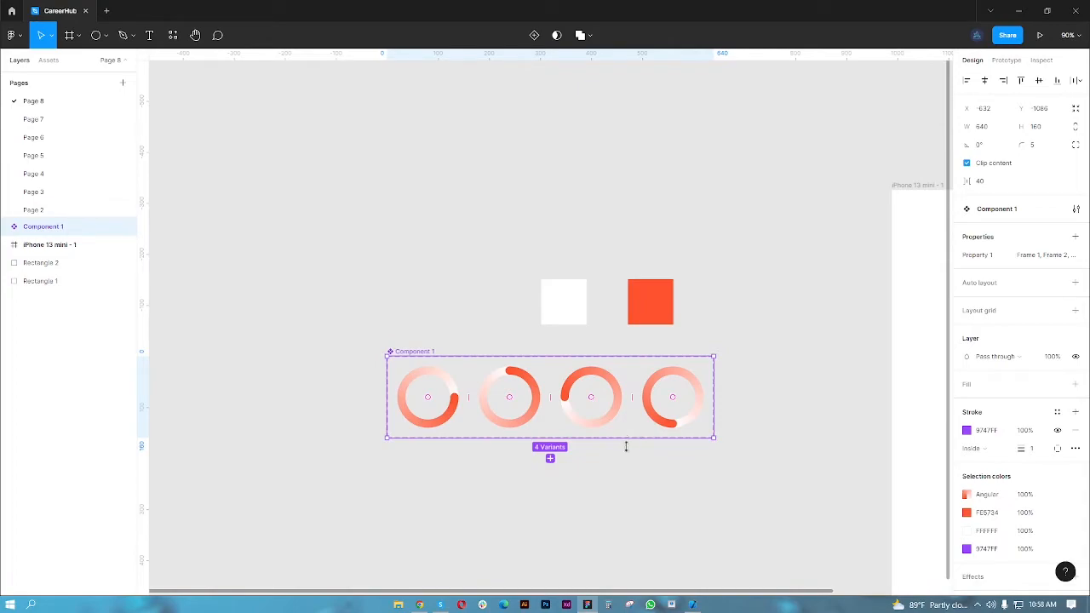
- Add a prototype connection from the Frame 1 variant to the Frame 2 variant
click(1008, 61)
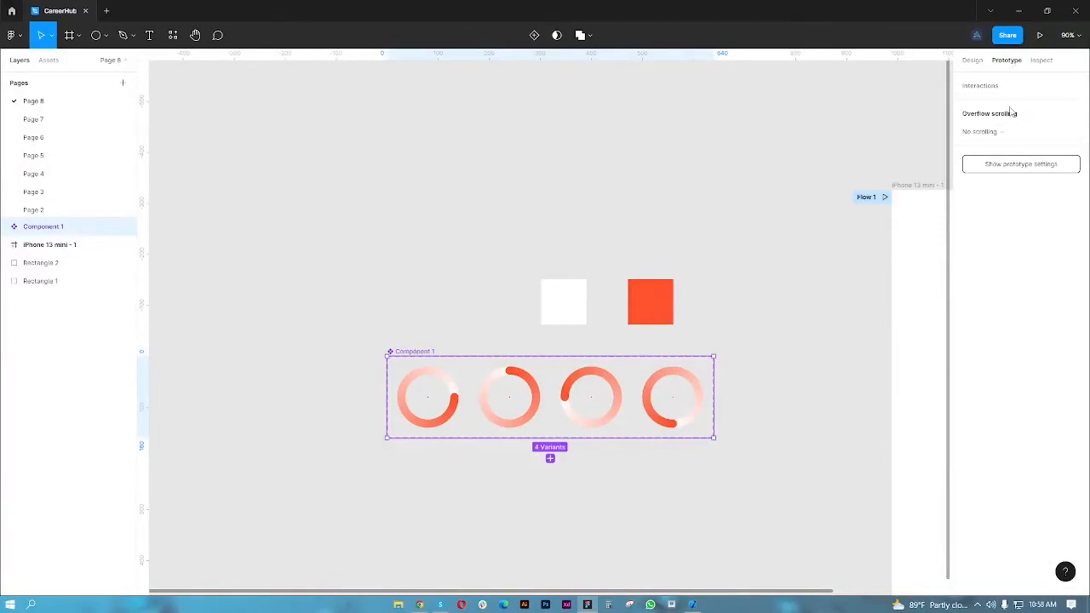
click(457, 405)
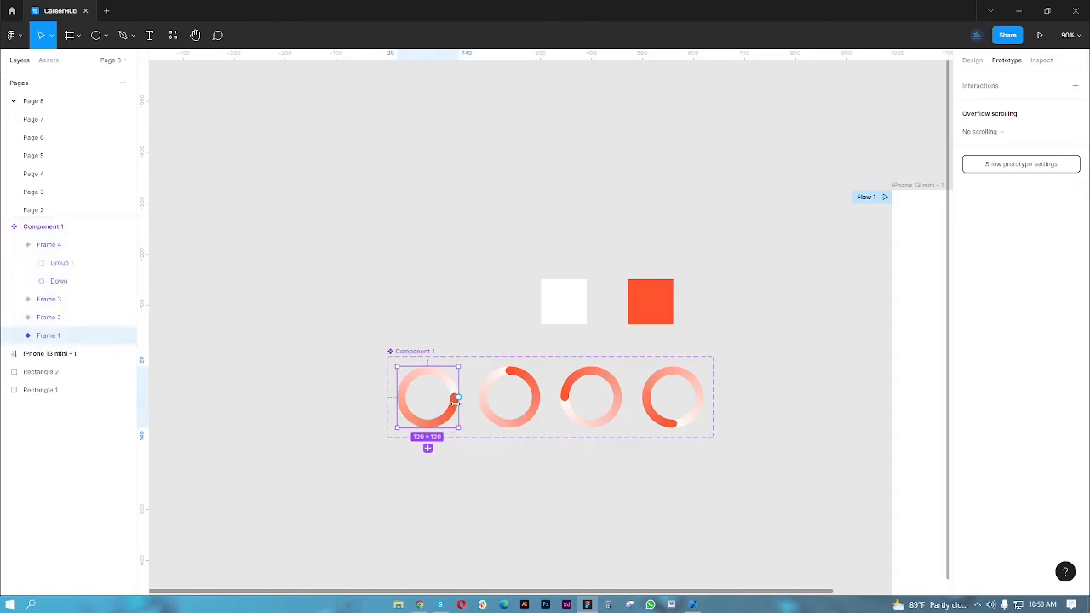
ctrl+scroll(454, 402, up, 3)
drag(461, 390, 512, 398)
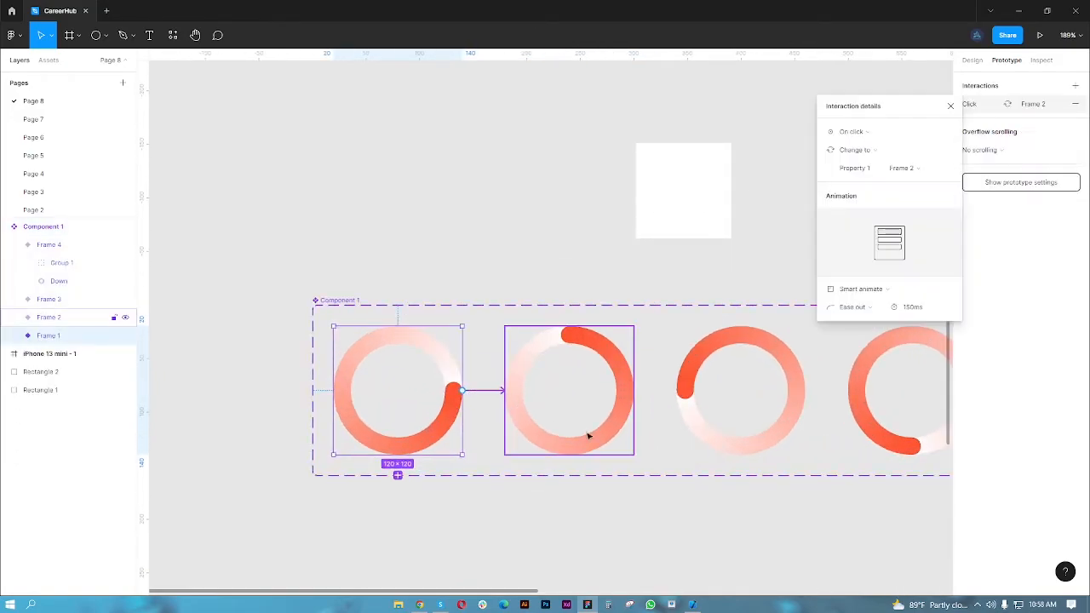
- Set the Frame 1 interaction to trigger After delay with a delay of 1 ms
click(899, 138)
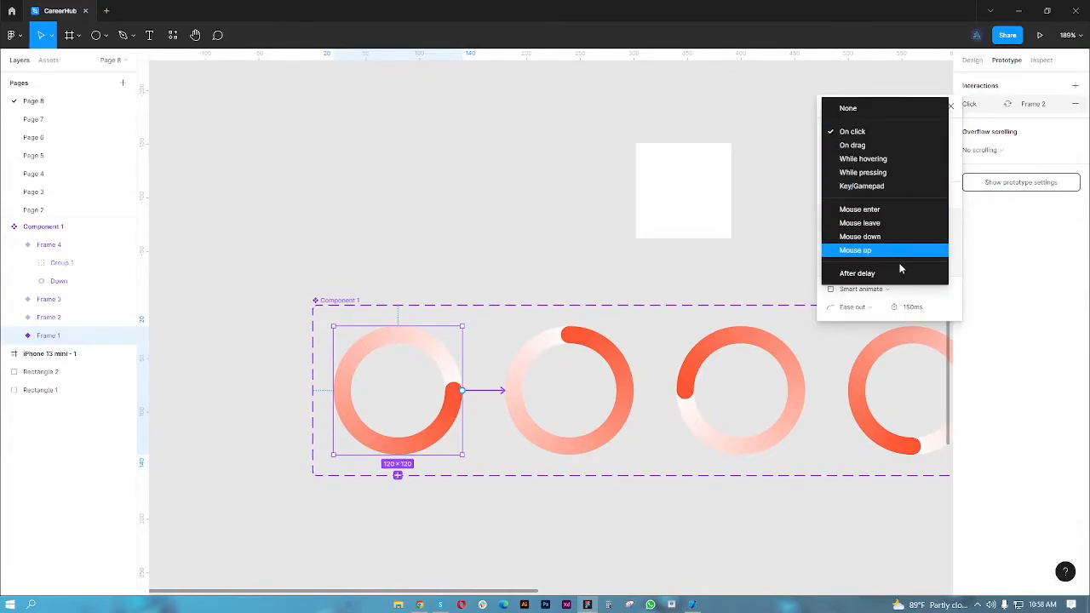
click(873, 274)
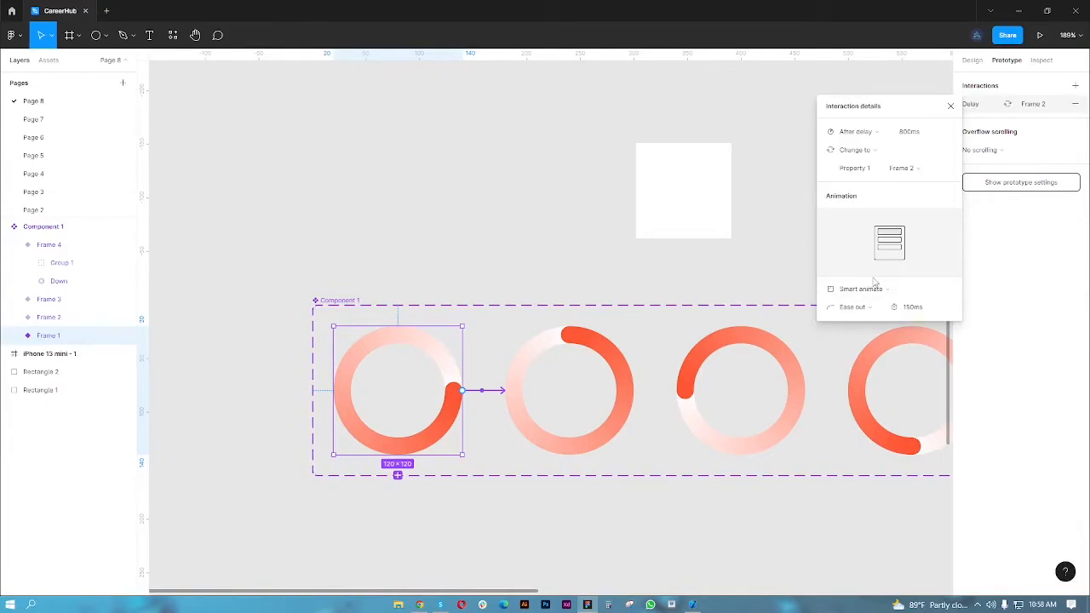
click(910, 135)
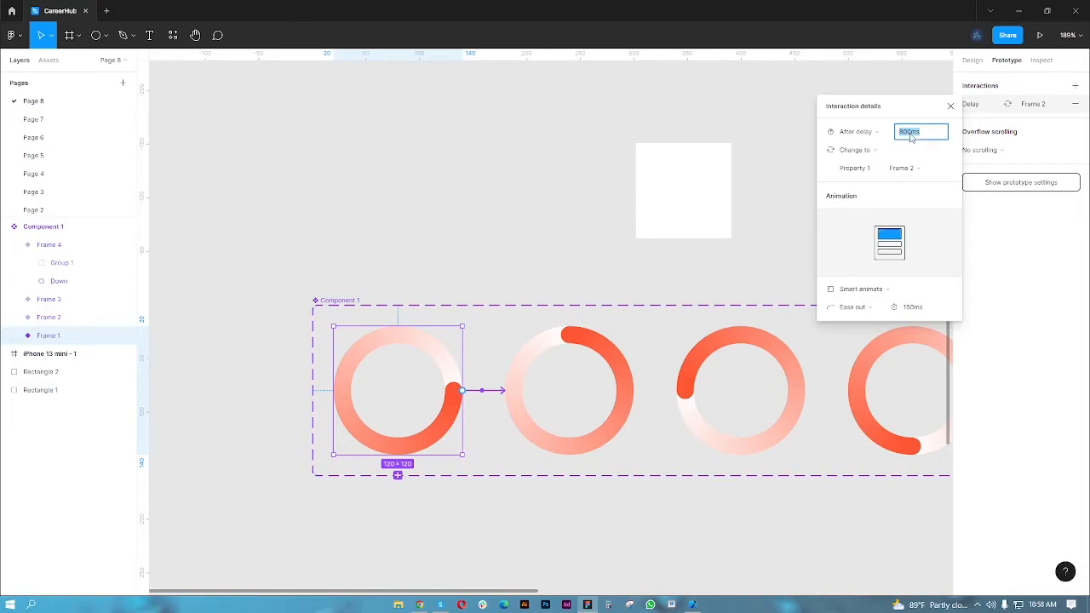
text(1)
key(Return)
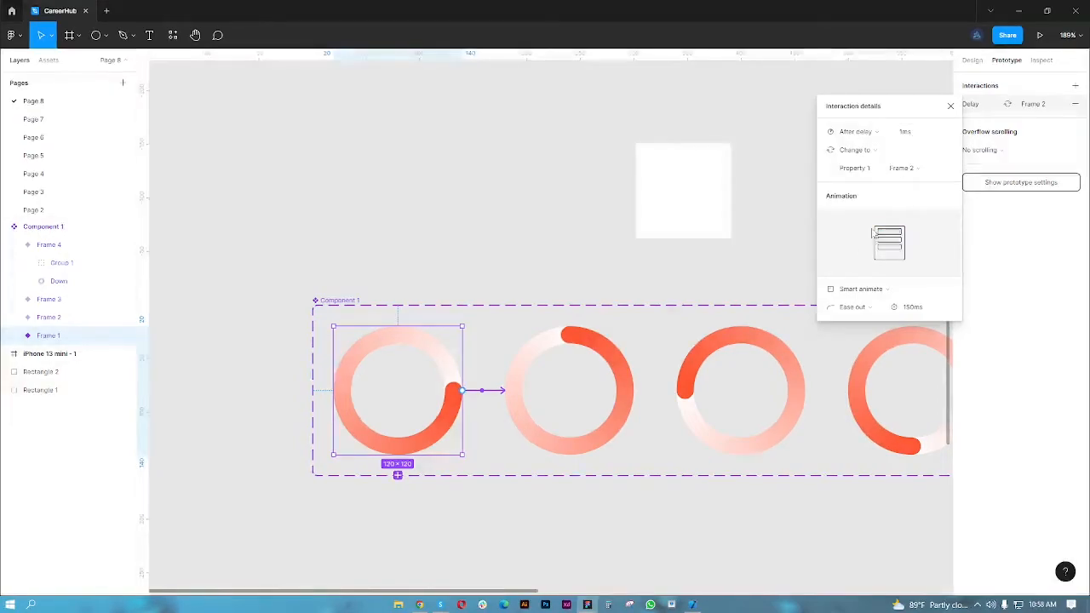
- Use Smart animate with Ease out for the Frame 1 transition and close its interaction details
click(874, 290)
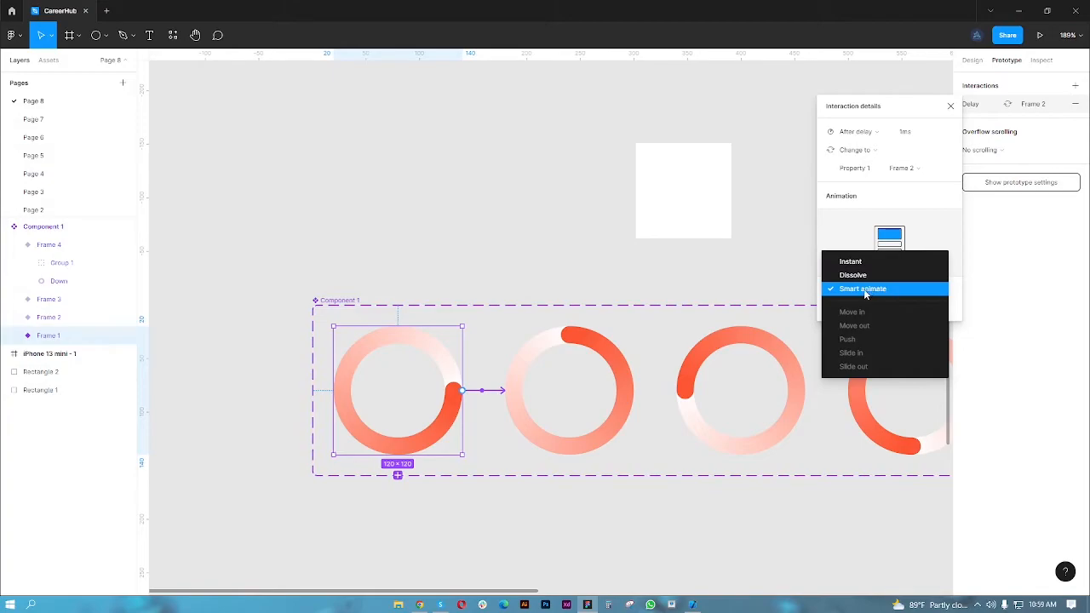
click(882, 290)
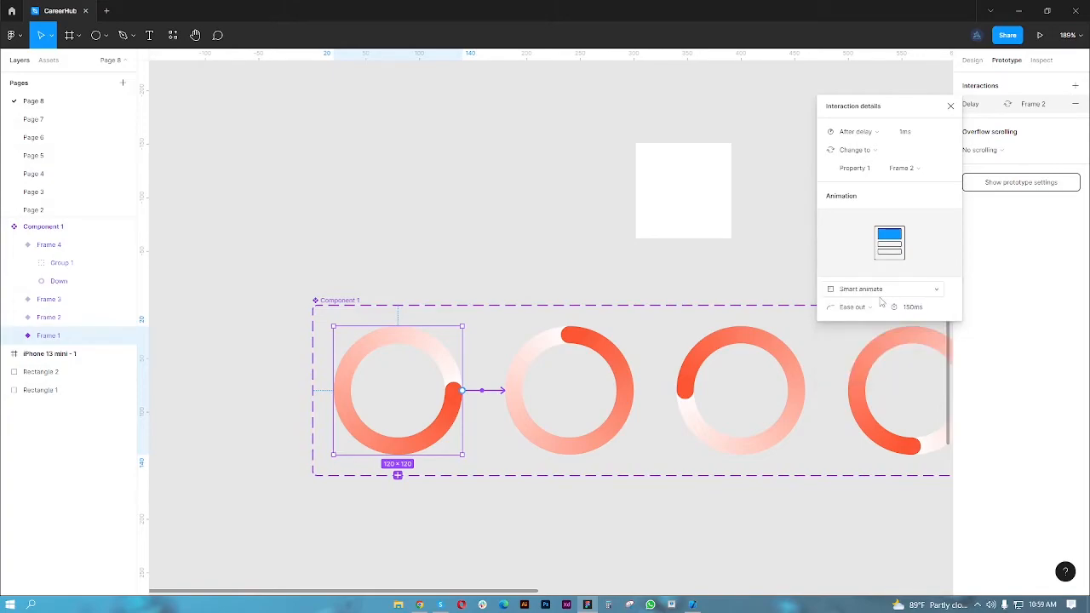
click(852, 307)
click(850, 308)
click(949, 107)
- Connect the Frame 2 variant to Frame 3 with an After delay trigger of 1 ms
scroll(659, 275, right, 5)
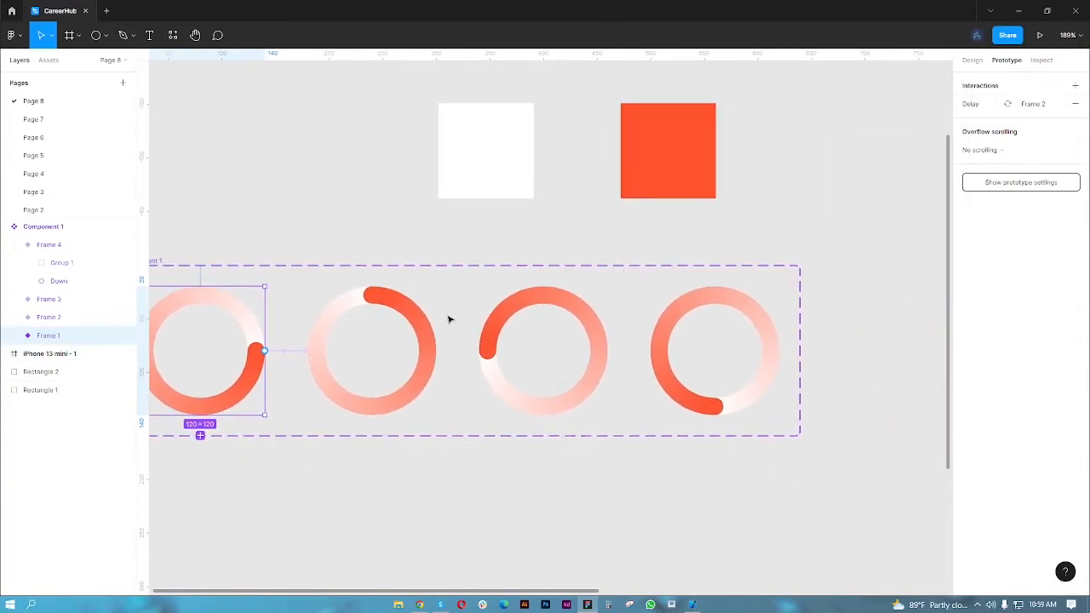
click(420, 353)
drag(435, 350, 499, 354)
click(855, 132)
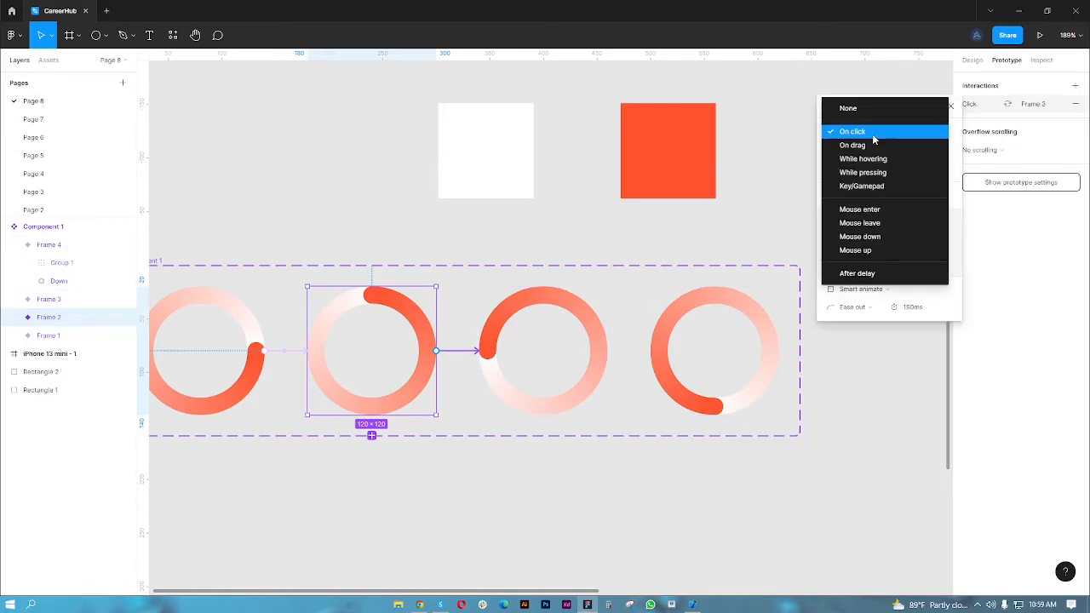
click(892, 274)
click(920, 133)
text(1)
key(Return)
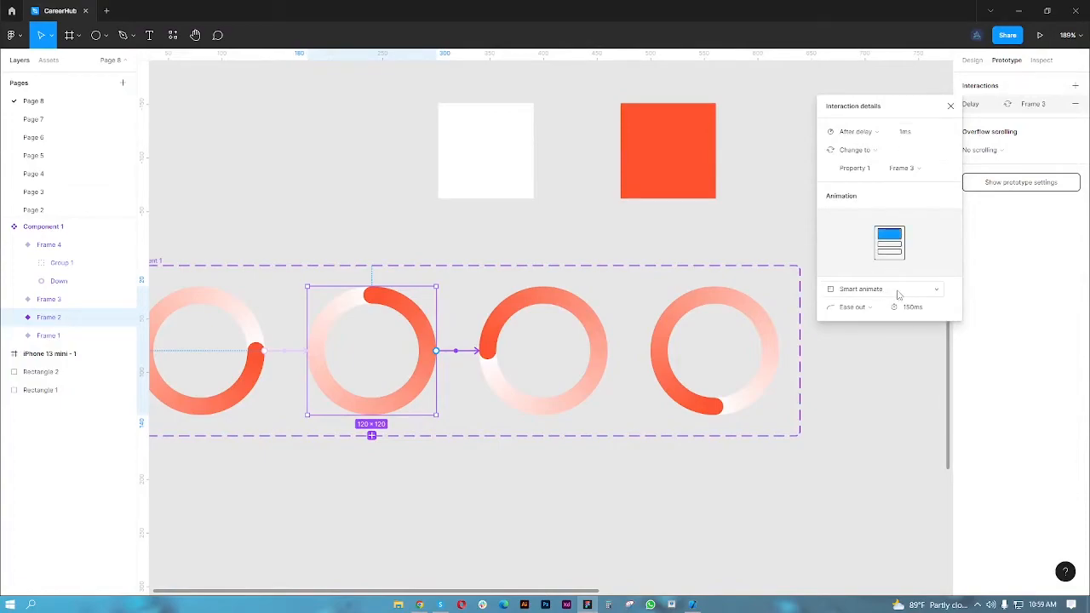
click(950, 106)
- Connect the Frame 3 variant to Frame 4 with an After delay trigger of 1 ms
click(610, 351)
drag(613, 352, 681, 352)
click(887, 131)
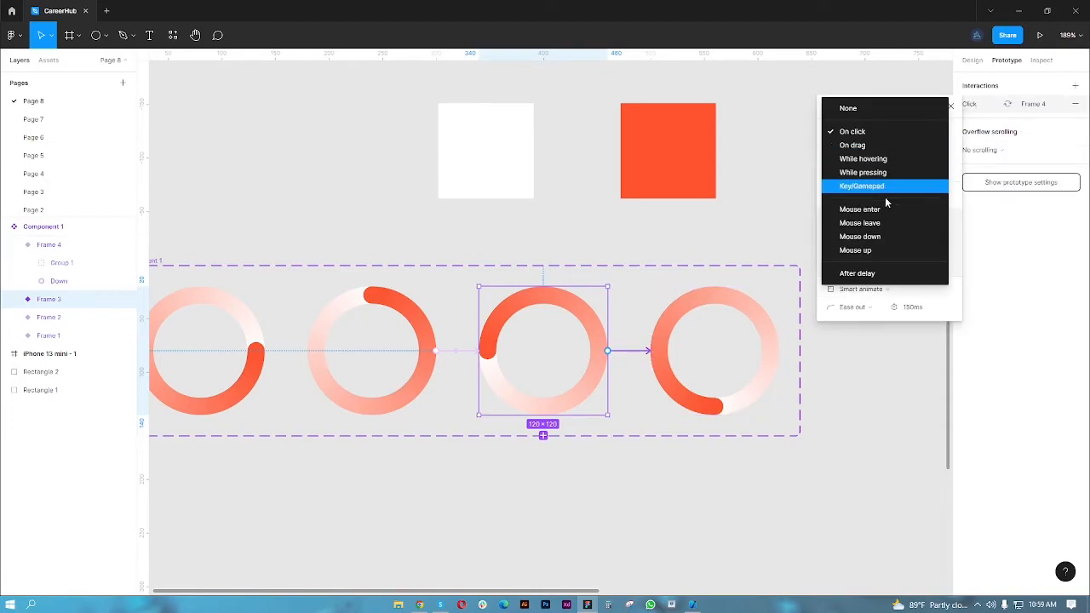
click(860, 273)
click(919, 132)
text(1)
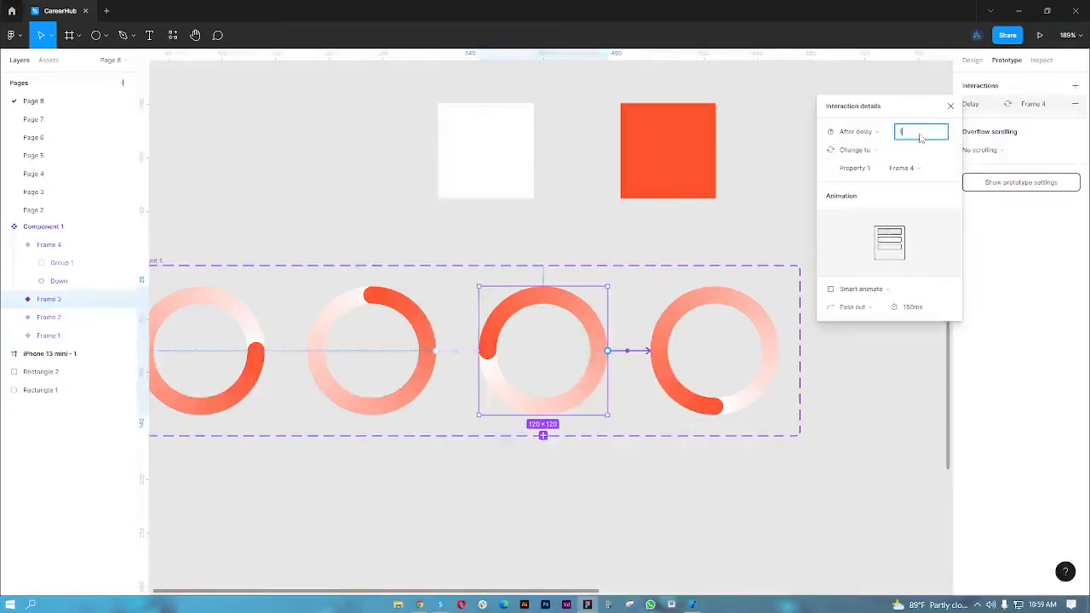
key(Return)
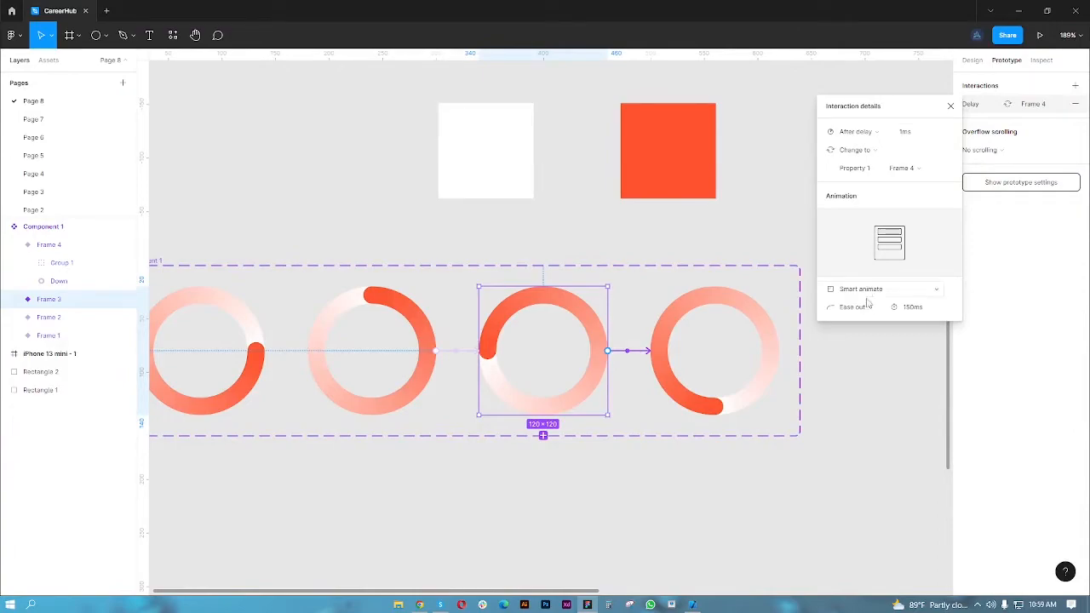
click(950, 105)
- Connect the Frame 4 variant back to Frame 1 with an After delay trigger of 1 ms
scroll(749, 353, down, 3)
scroll(749, 353, down, 3)
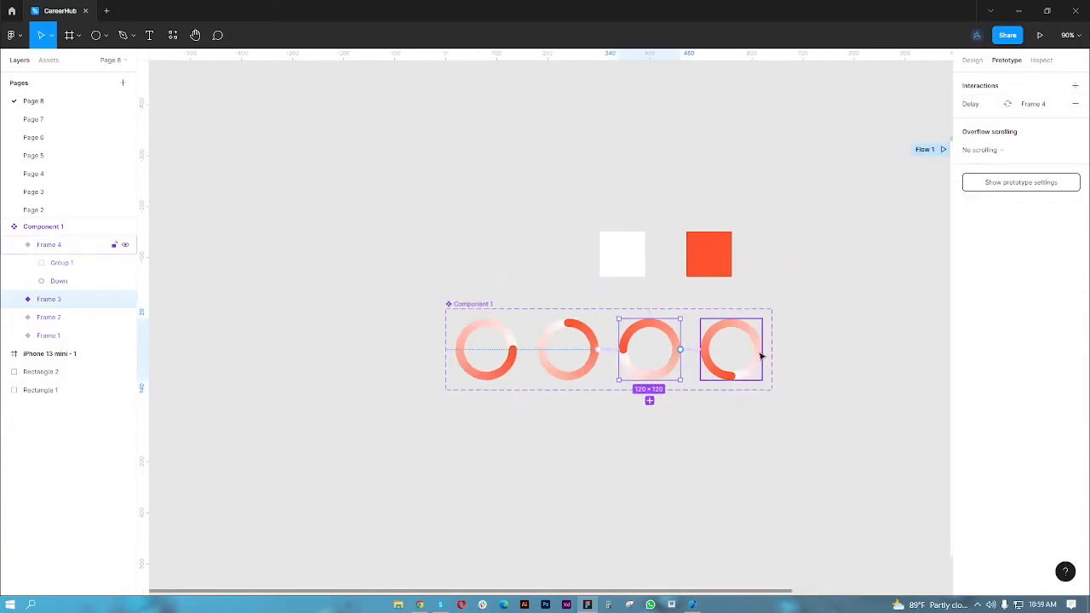
click(754, 353)
drag(761, 350, 509, 353)
click(884, 133)
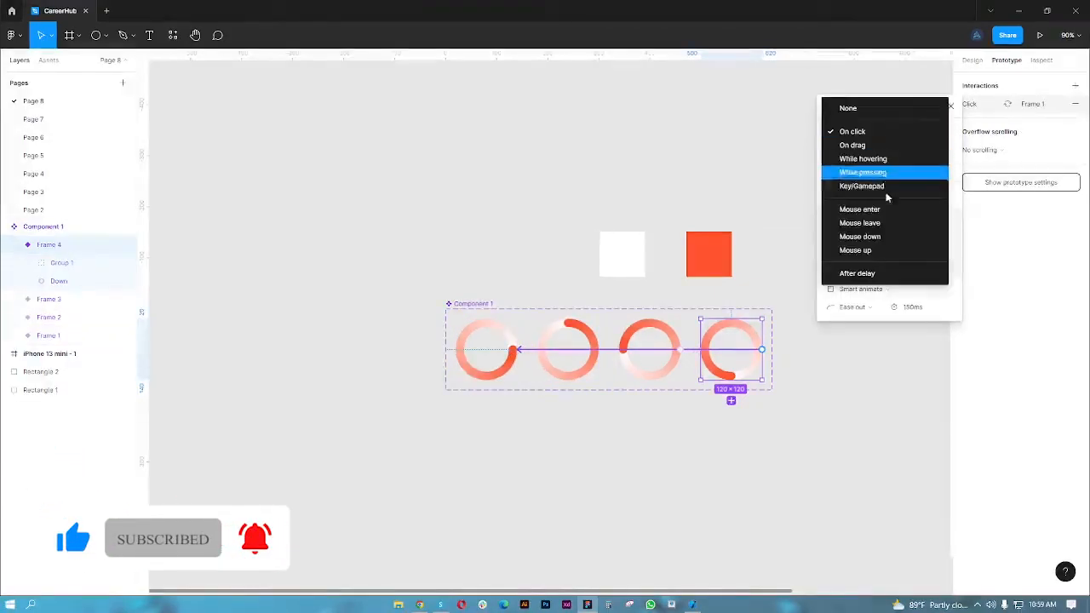
click(885, 272)
click(921, 133)
text(1)
key(Return)
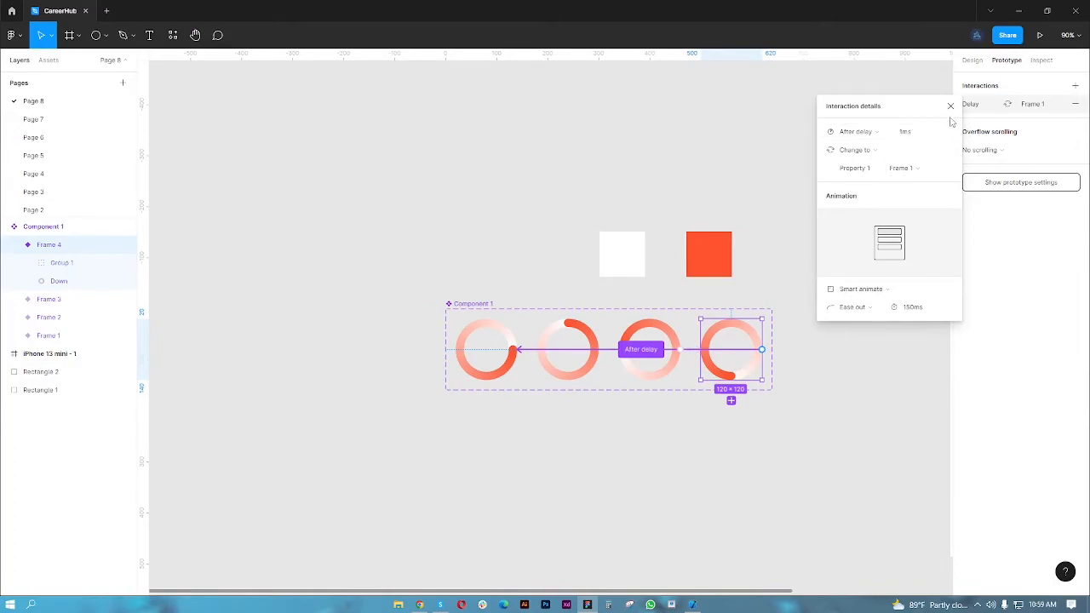
click(951, 106)
- Place an instance of the Component 1 spinner on the iPhone 13 mini - 1 frame and centre it
ctrl+scroll(731, 344, down, 3)
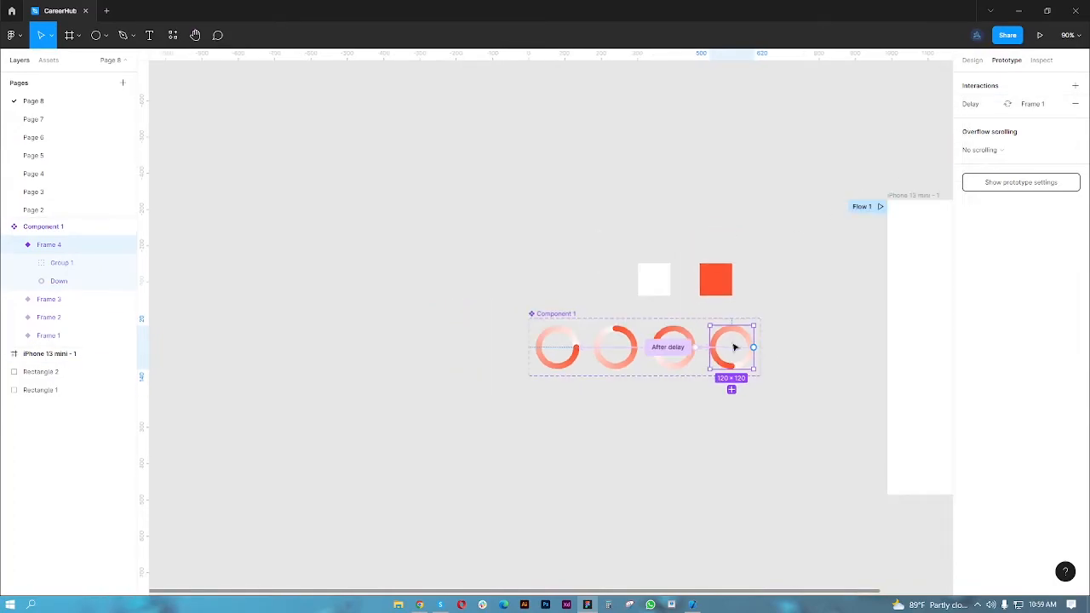
drag(807, 347, 669, 343)
click(639, 308)
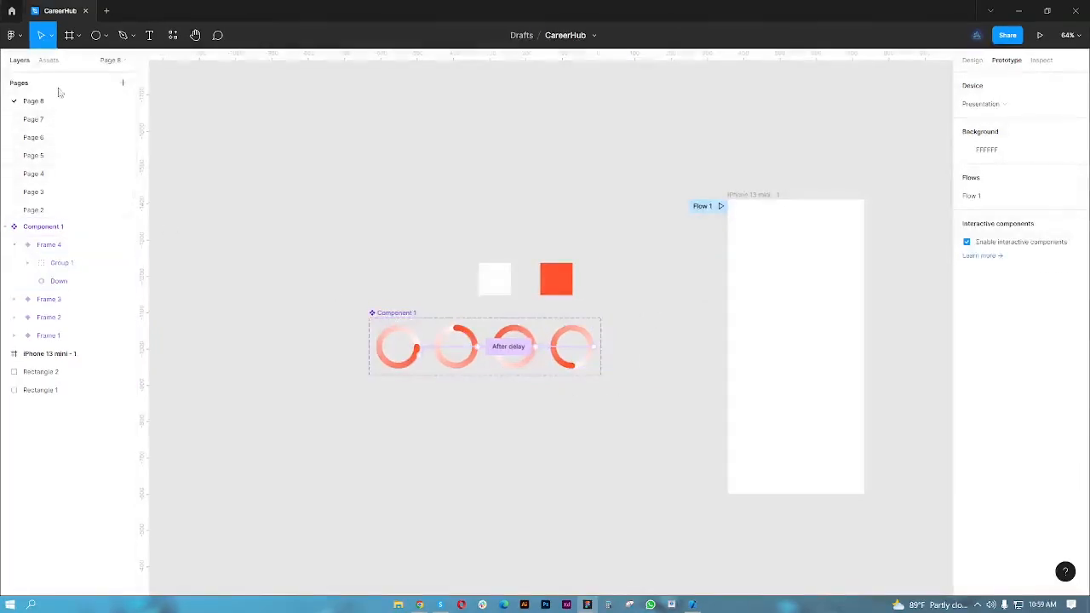
click(49, 61)
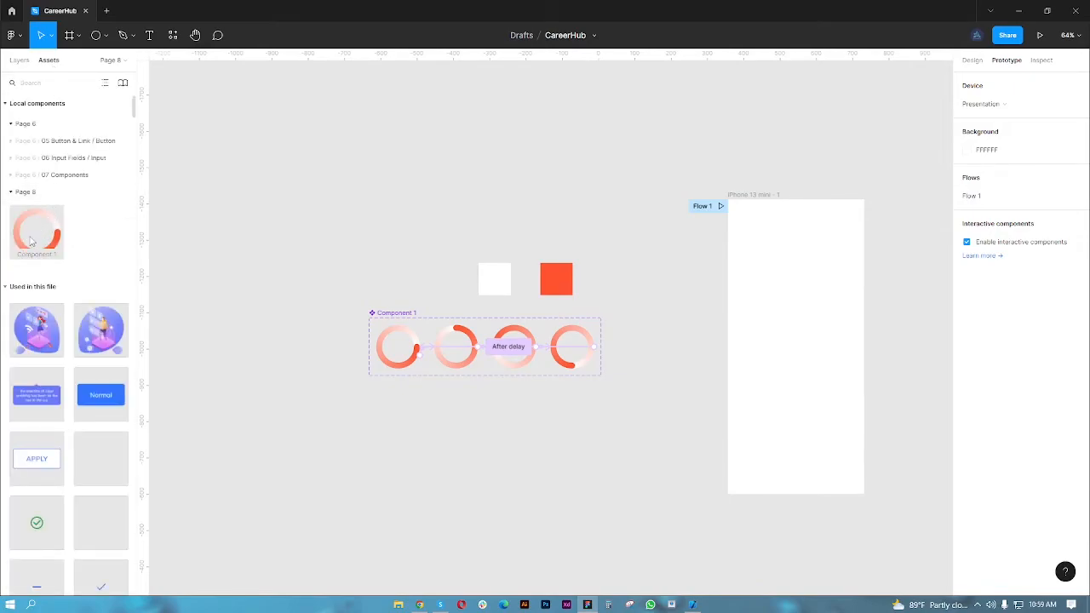
drag(35, 240, 795, 356)
scroll(816, 362, up, 6)
scroll(794, 347, down, 5)
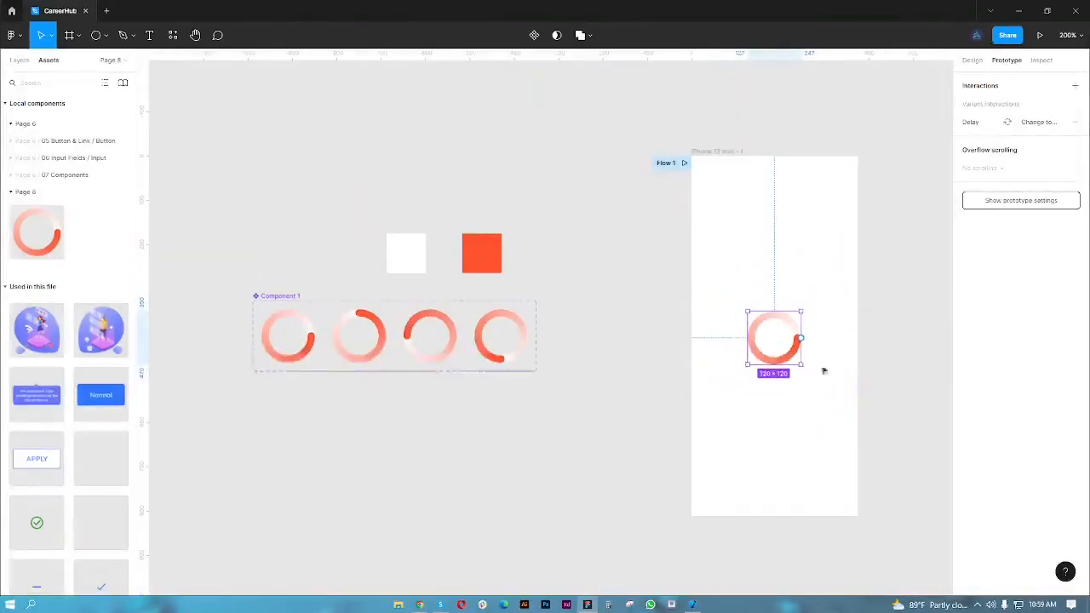
drag(883, 381, 723, 358)
drag(629, 329, 630, 326)
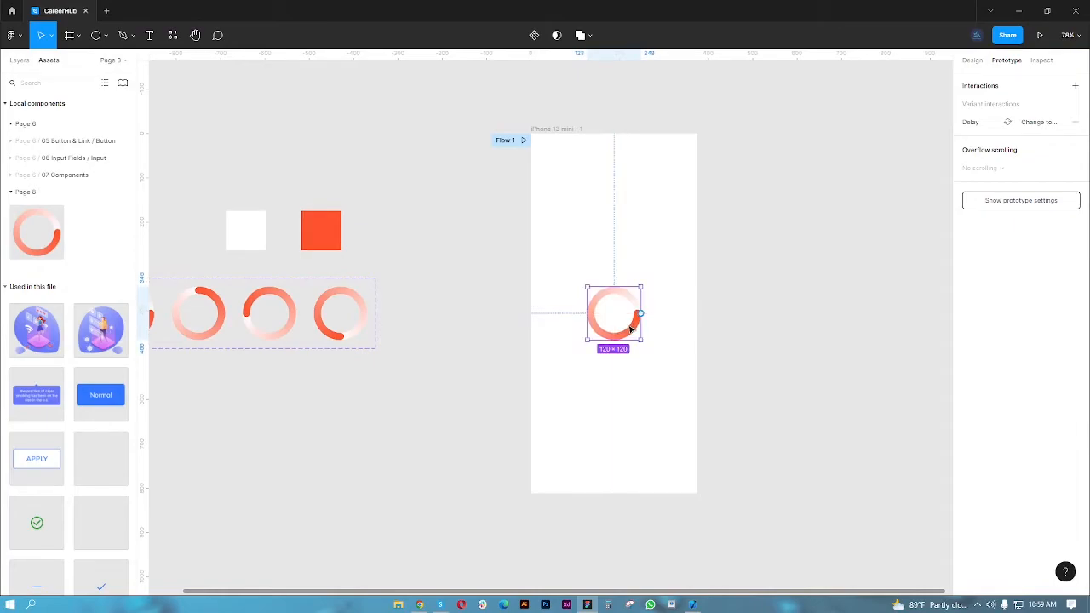
- Play the prototype from the iPhone 13 mini - 1 frame to check the spinner animation, and return to the design file
click(758, 280)
click(572, 131)
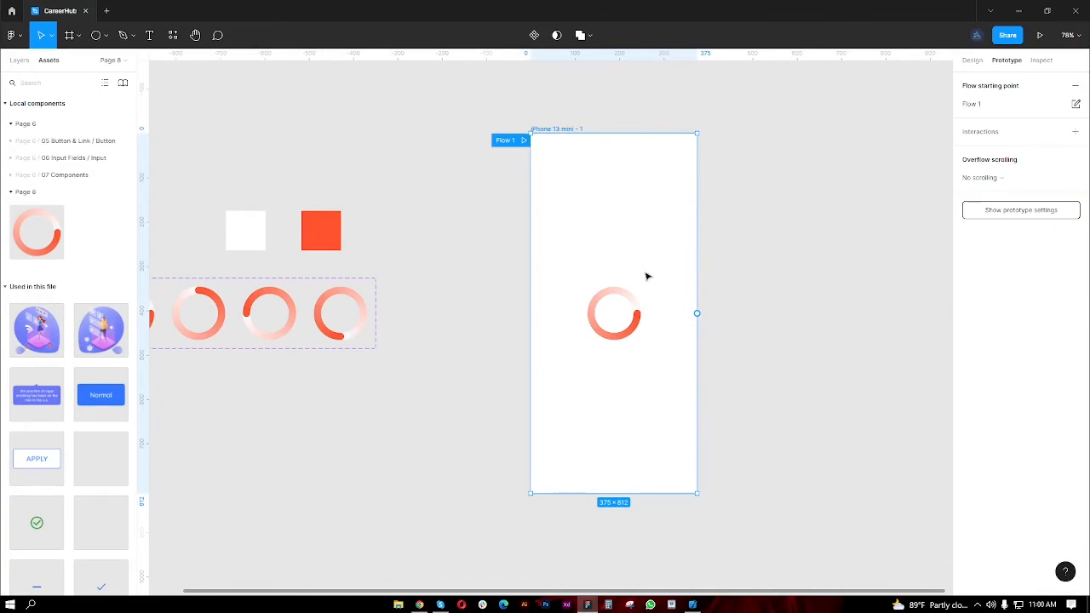
click(1039, 36)
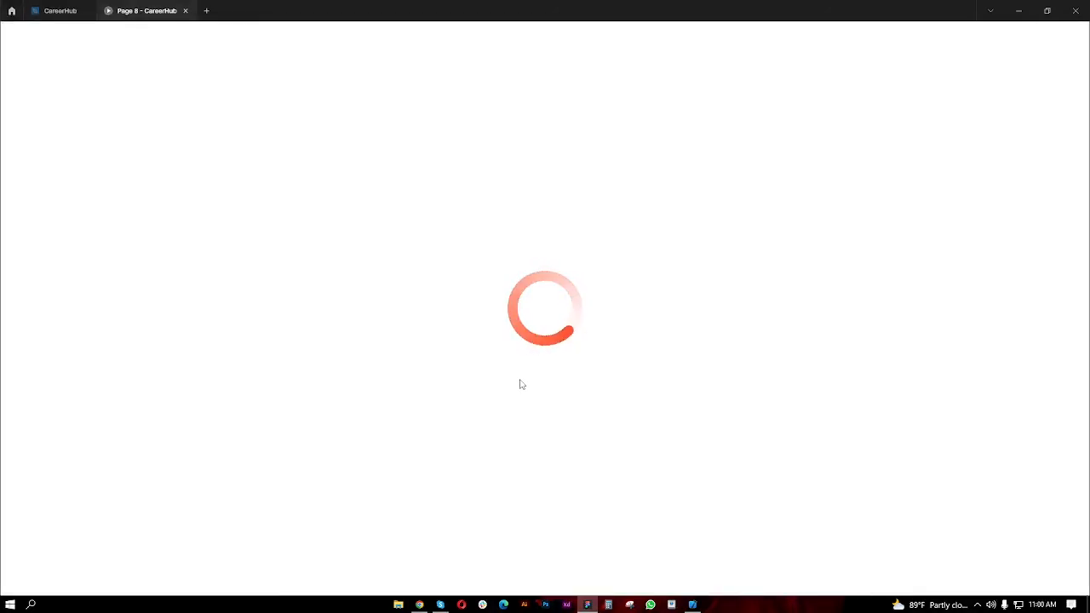
click(60, 10)
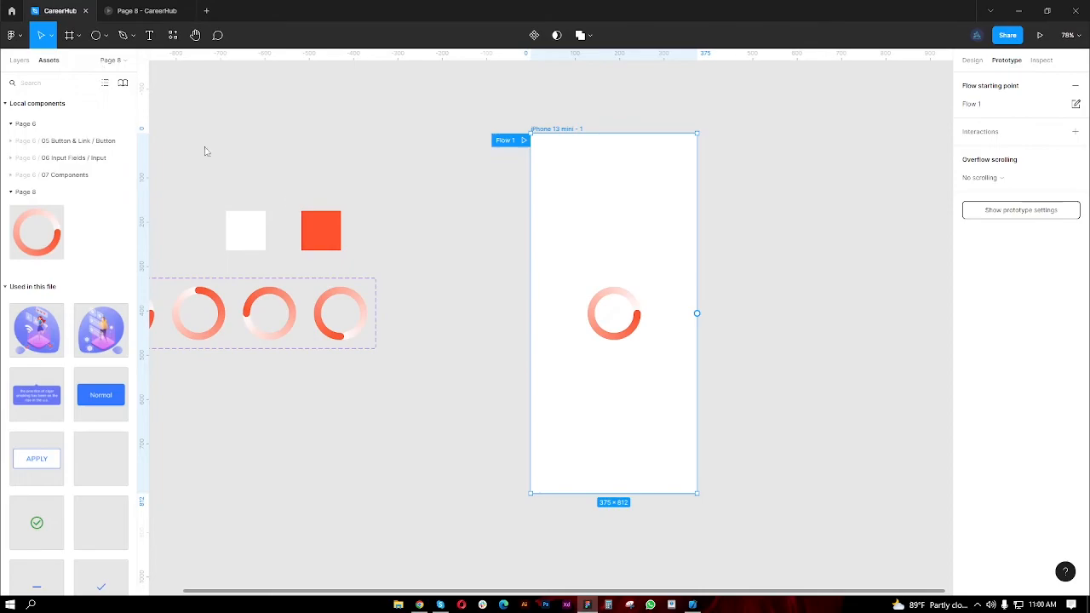
- Compare the Component 1 variants and their layers in the design file with the spinner running in the prototype preview
scroll(752, 311, down, 5)
scroll(570, 324, up, 5)
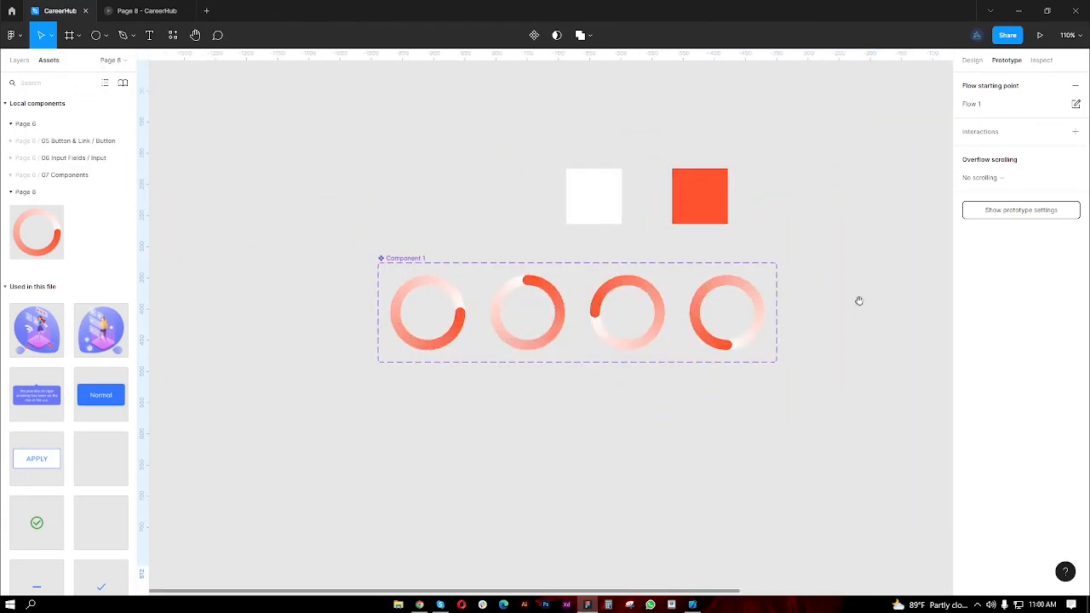
scroll(859, 304, right, 3)
scroll(718, 314, down, 4)
scroll(768, 339, right, 3)
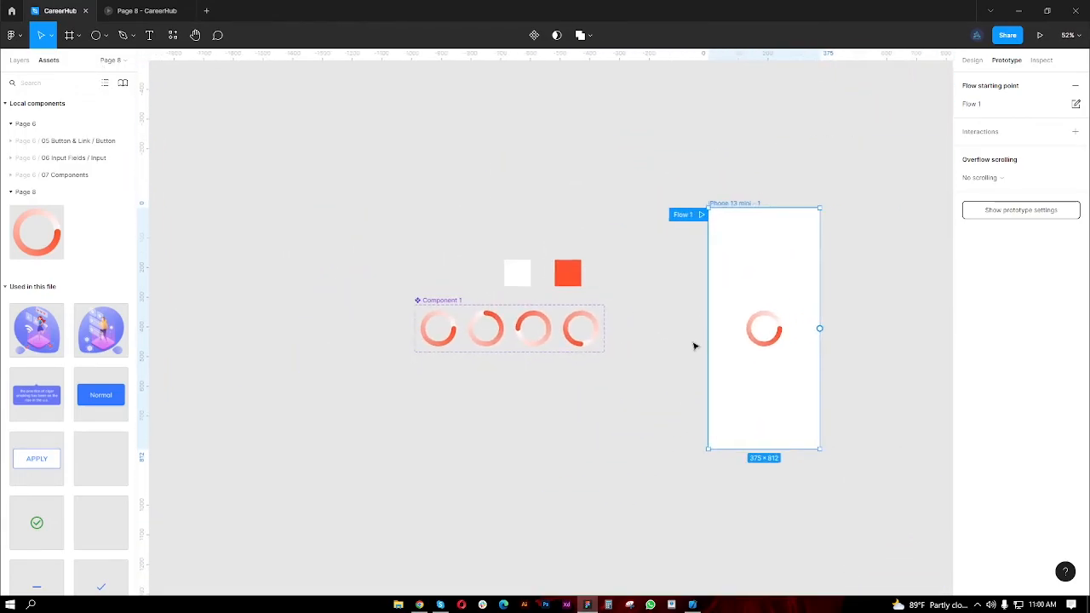
click(20, 60)
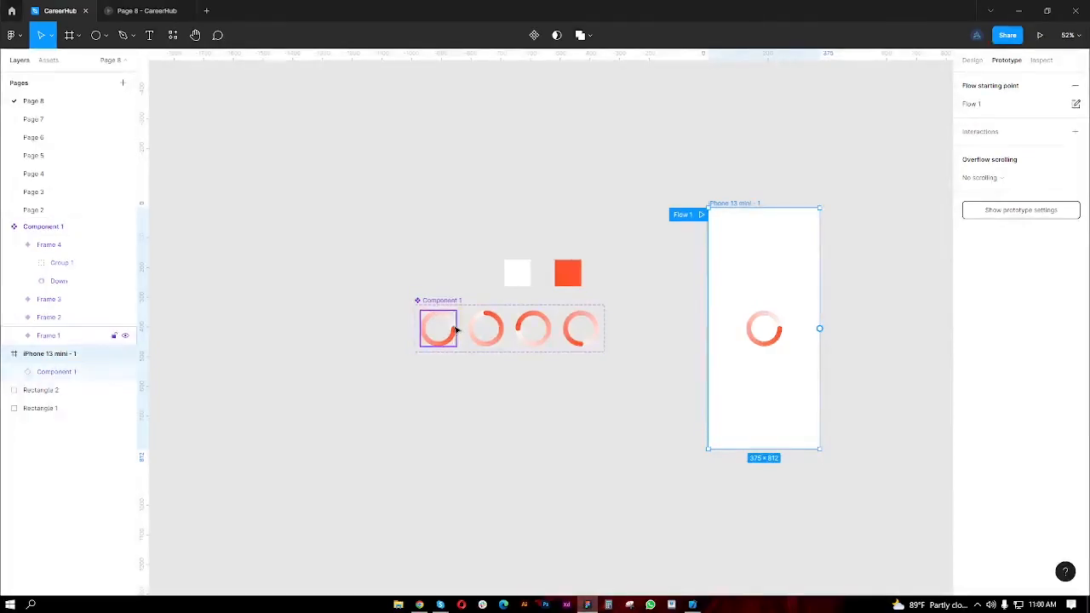
click(147, 10)
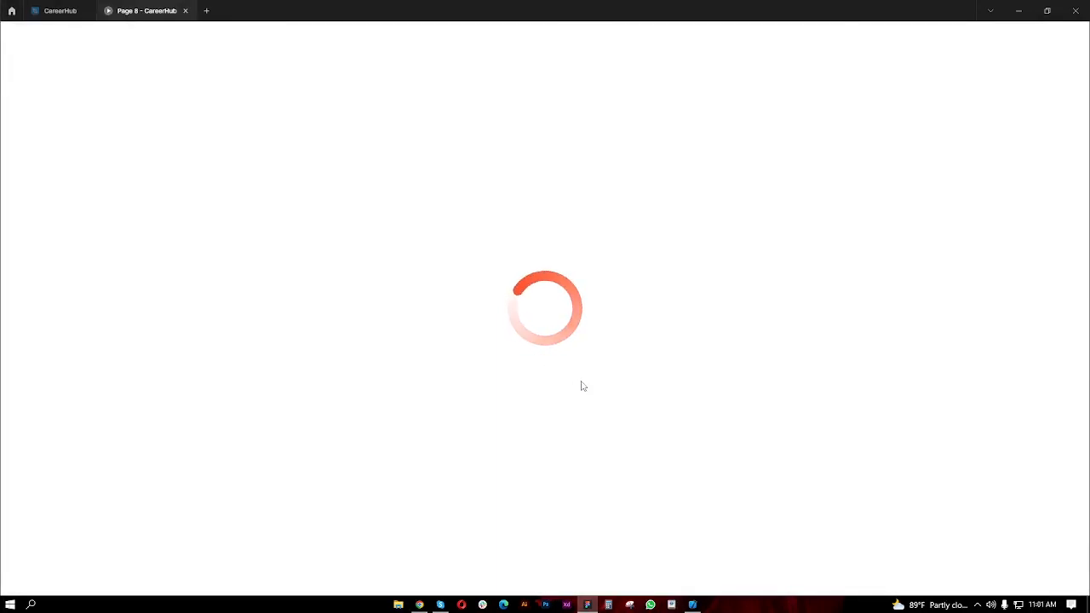
click(64, 11)
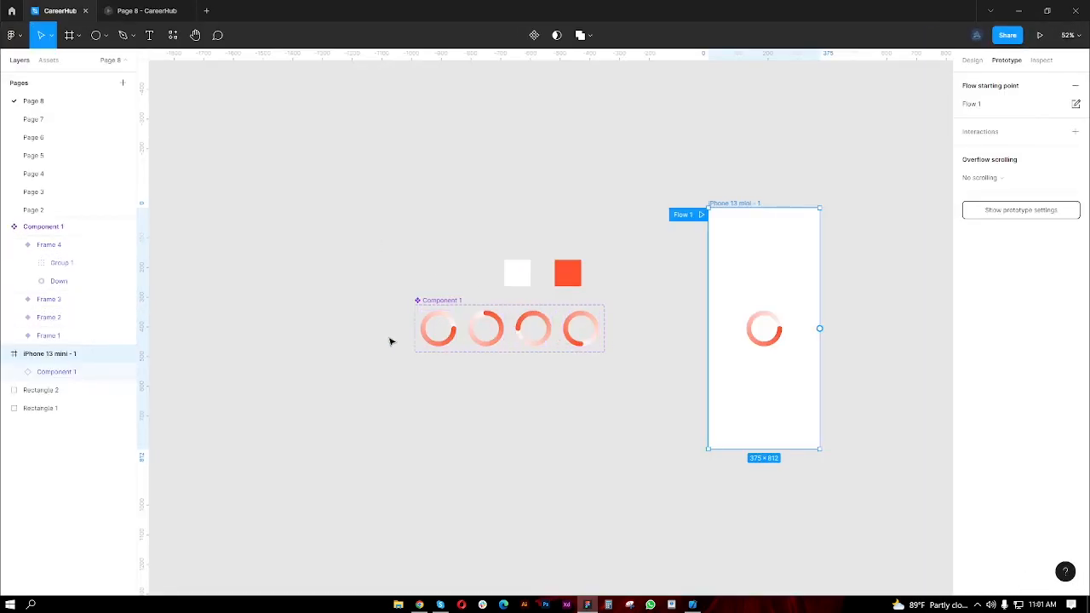
click(140, 12)
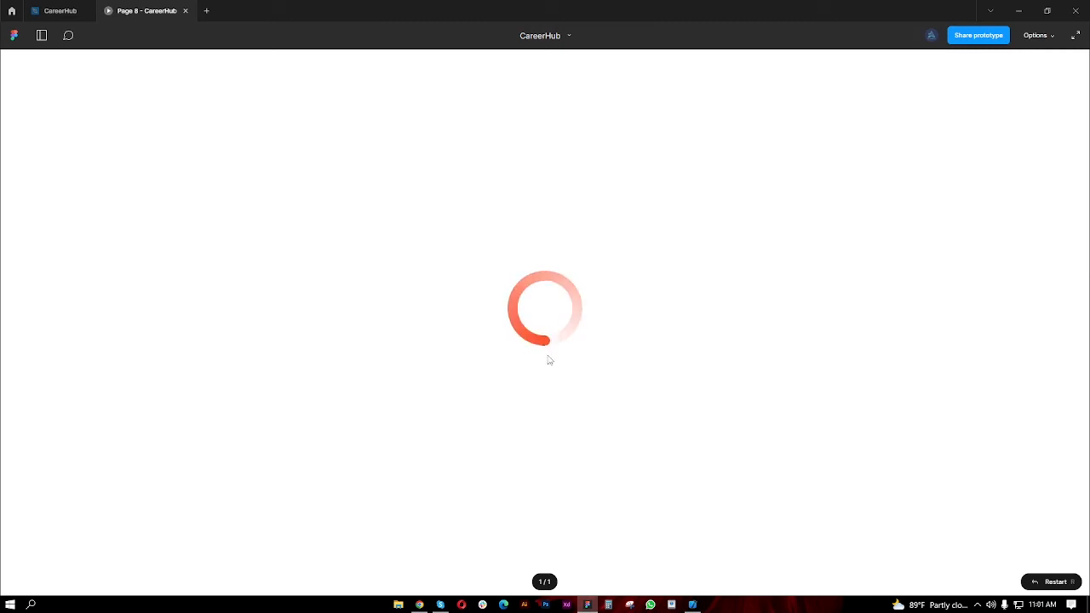
click(61, 10)
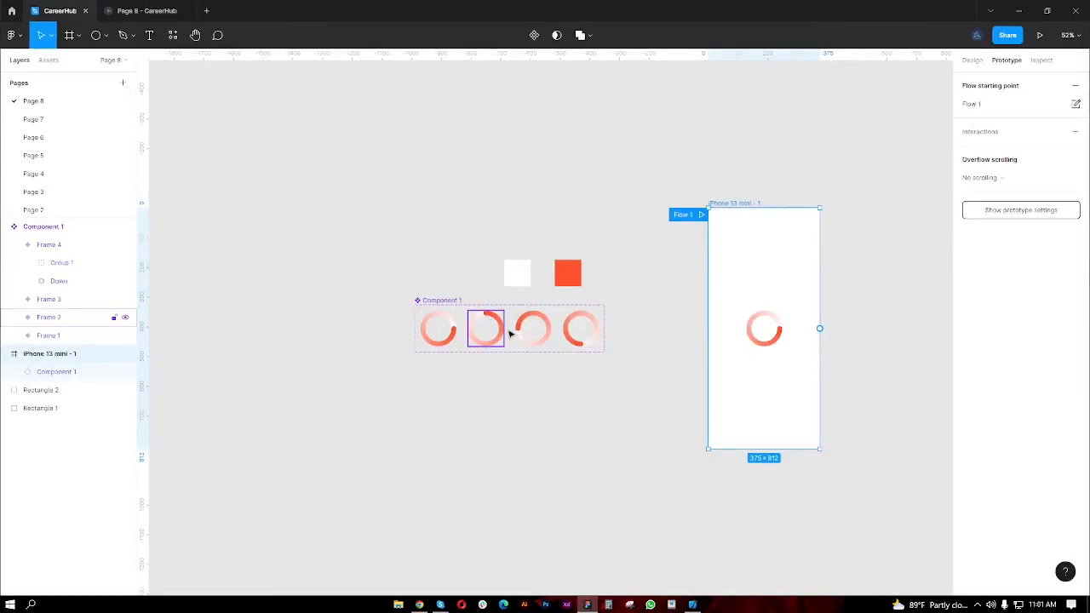
click(138, 10)
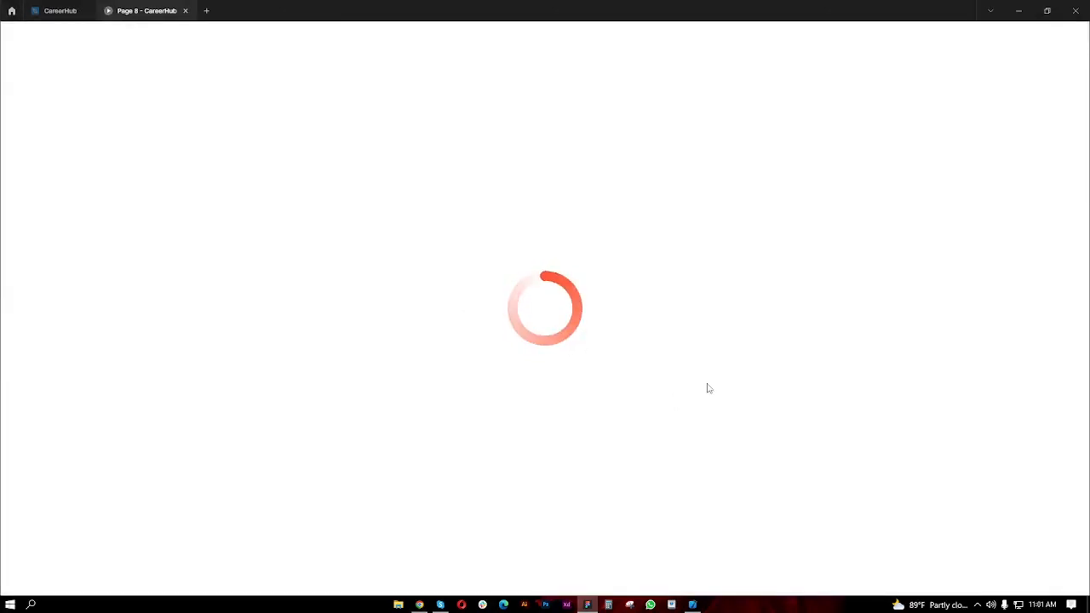
click(59, 10)
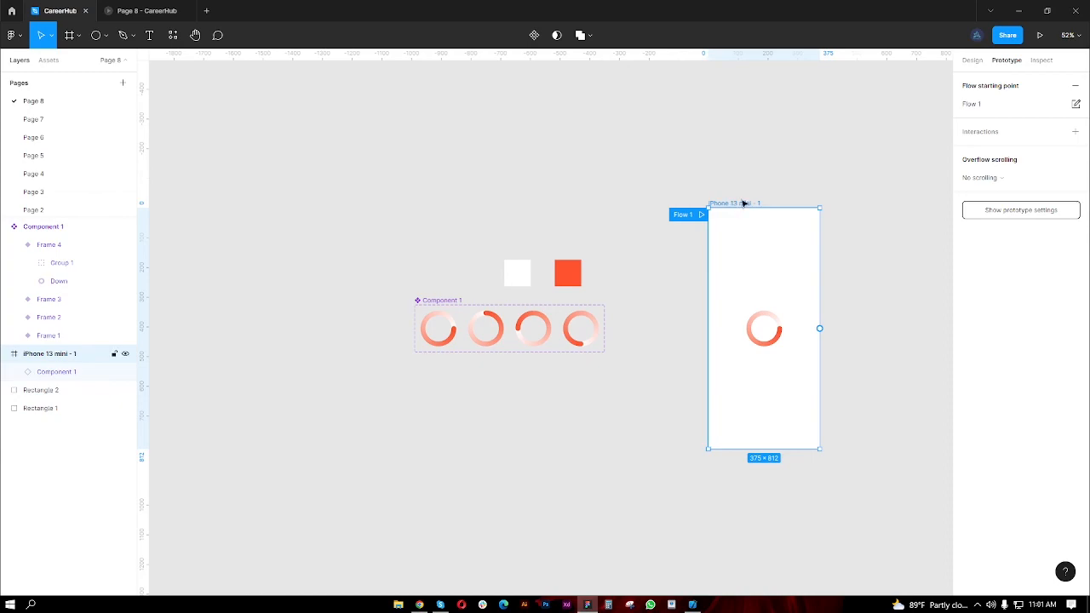
- Move the iPhone 13 mini - 1 frame horizontally closer to the Component 1 variants and deselect it
drag(745, 206, 688, 206)
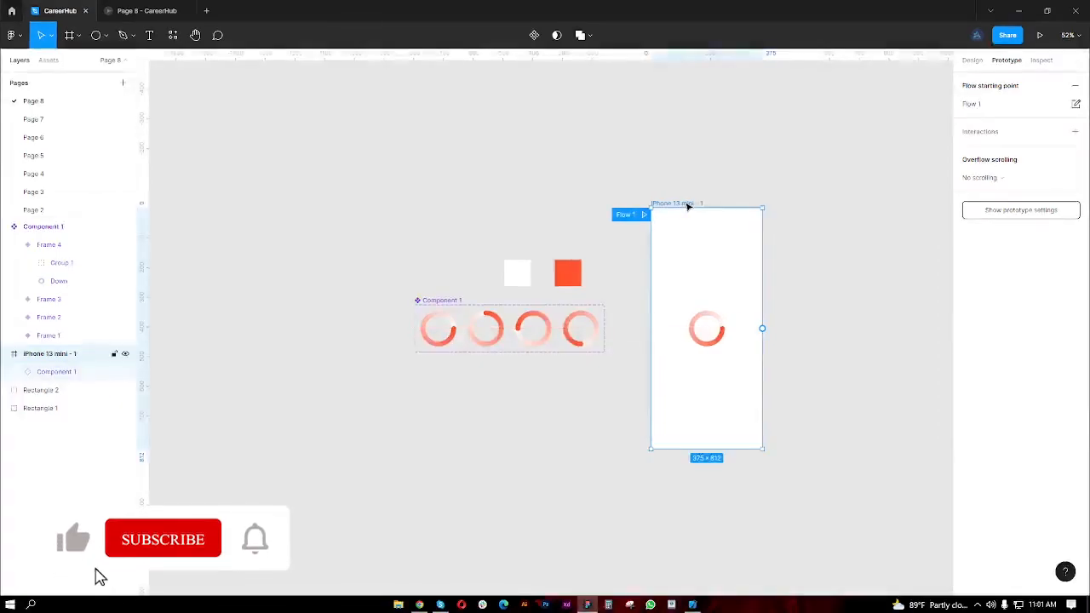
click(790, 342)
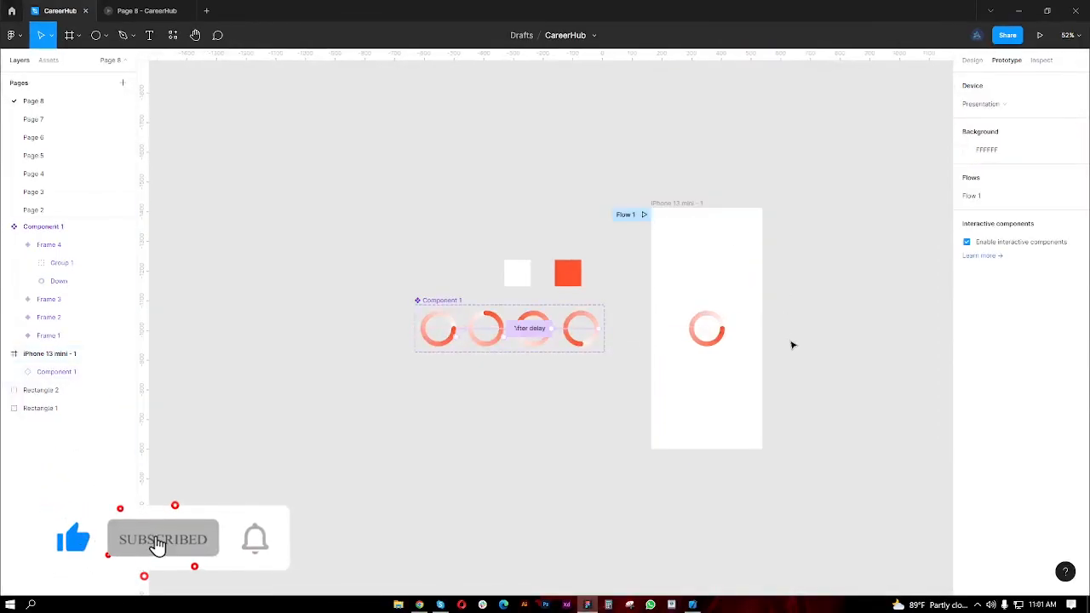